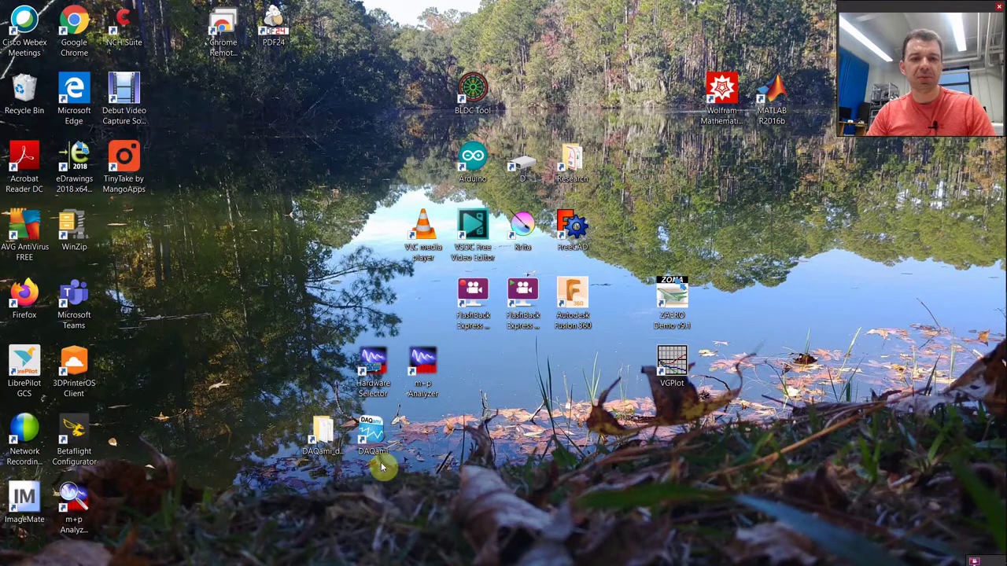
Launch DAQami from its desktop shortcut to reach the Getting Started window
double_click(373, 432)
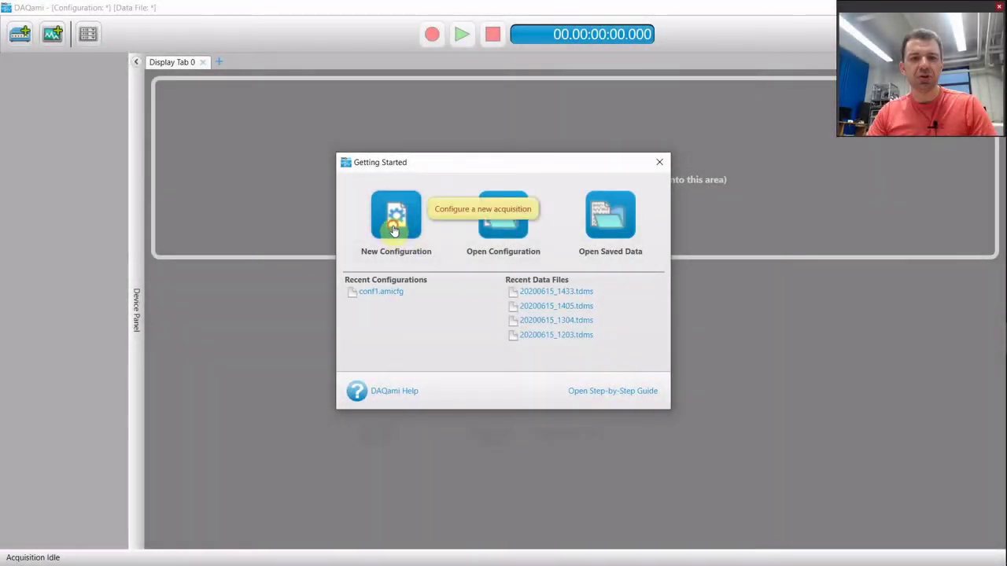
Start a manual new configuration and add the USB-2416-4AO device from Available Devices
click(394, 230)
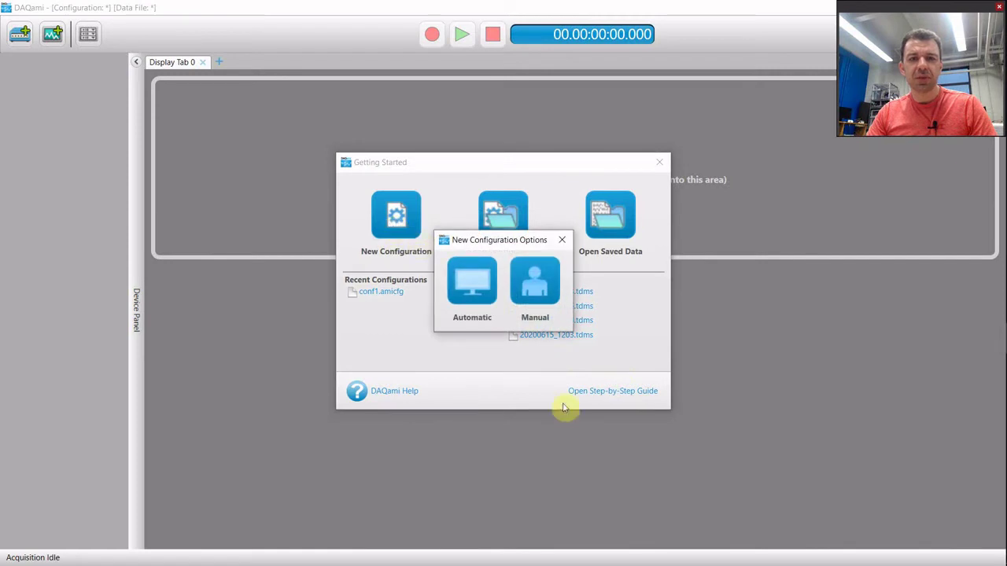
click(535, 288)
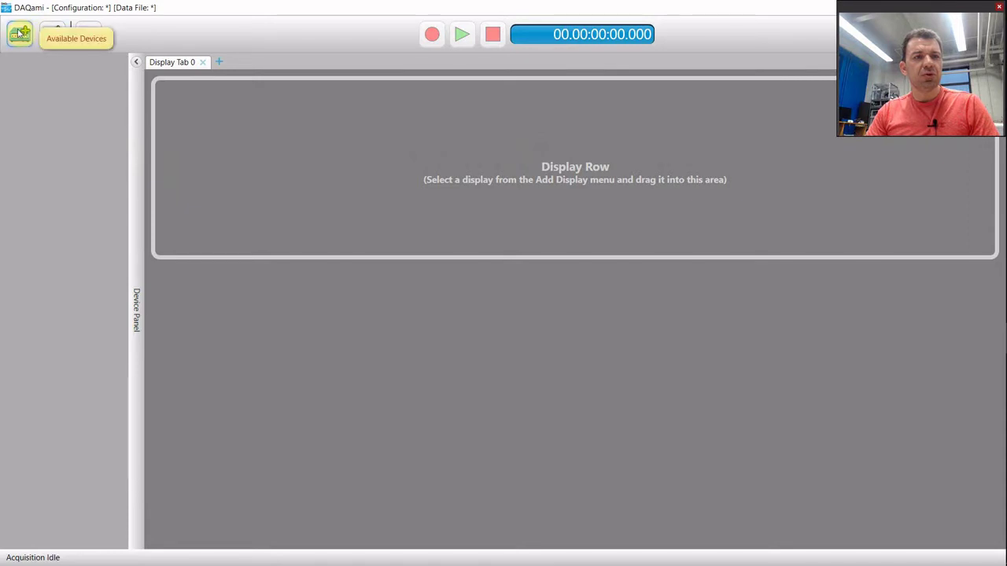
click(19, 32)
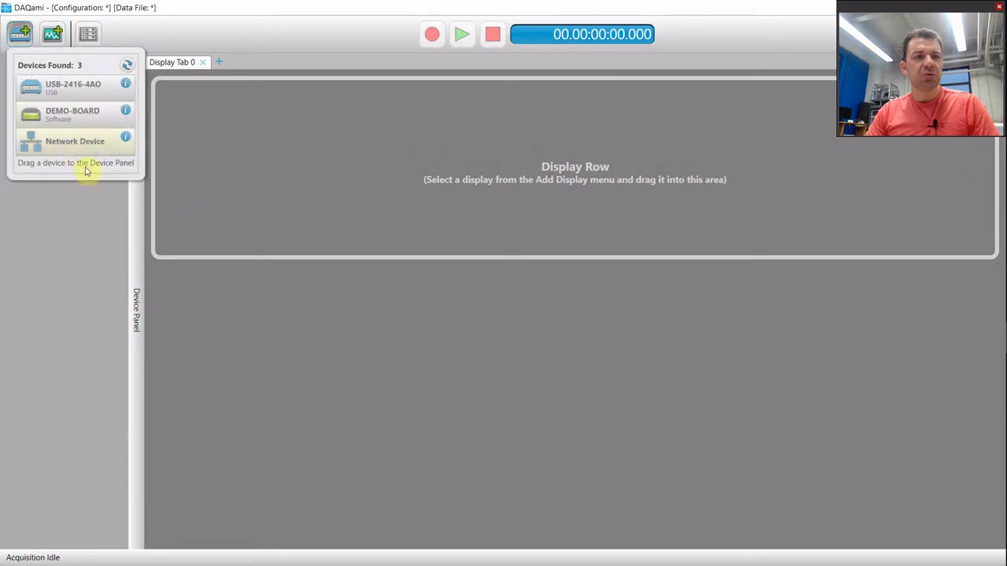
double_click(77, 89)
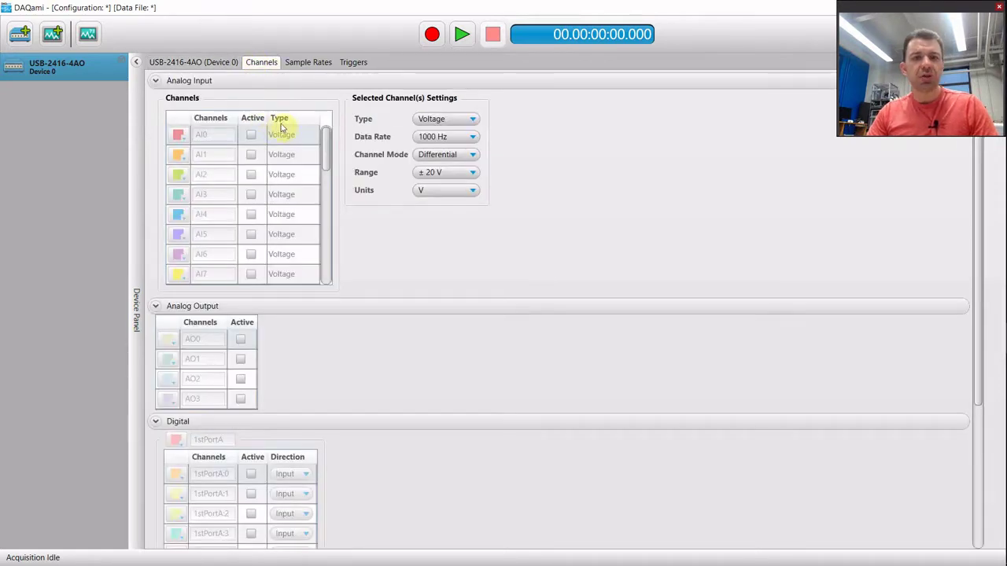
Activate channels AI0 and AI7, renaming them acc and volt
click(251, 135)
click(213, 134)
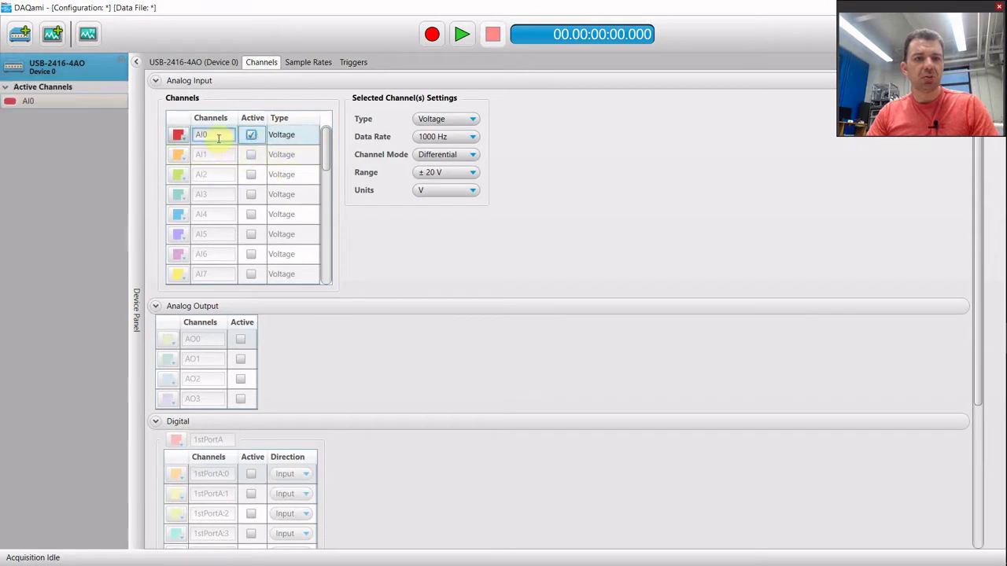
text(acc)
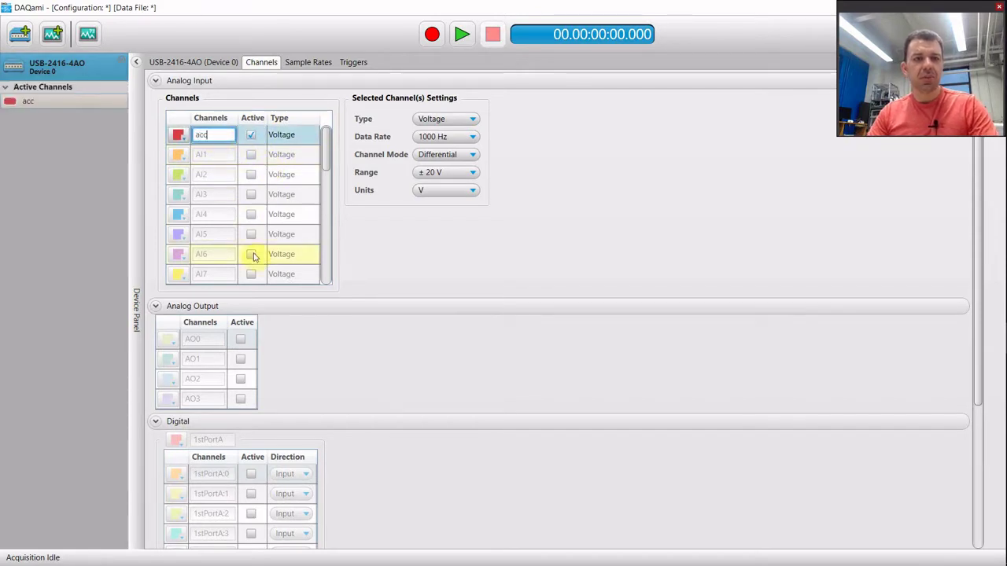
click(250, 274)
click(223, 274)
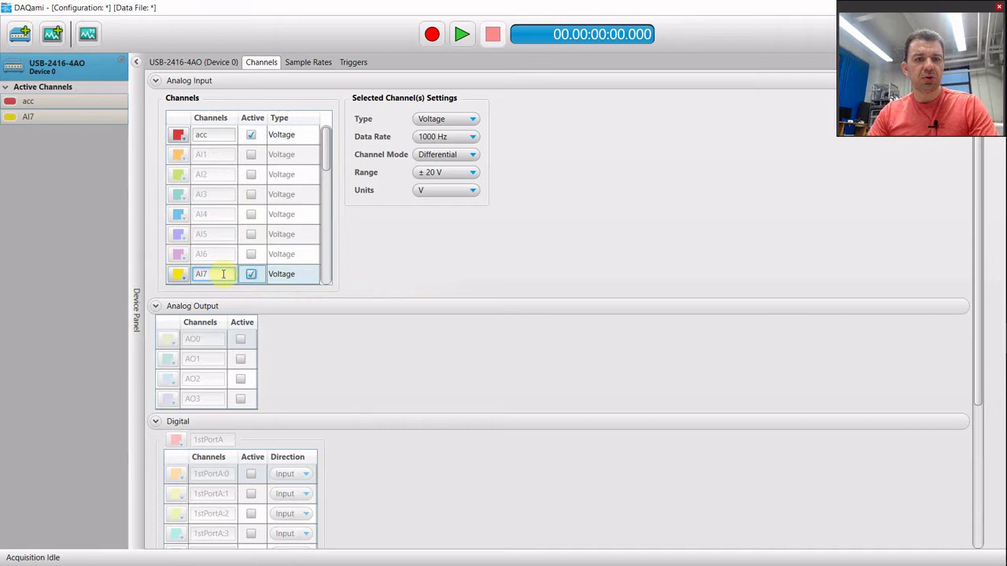
text(volt)
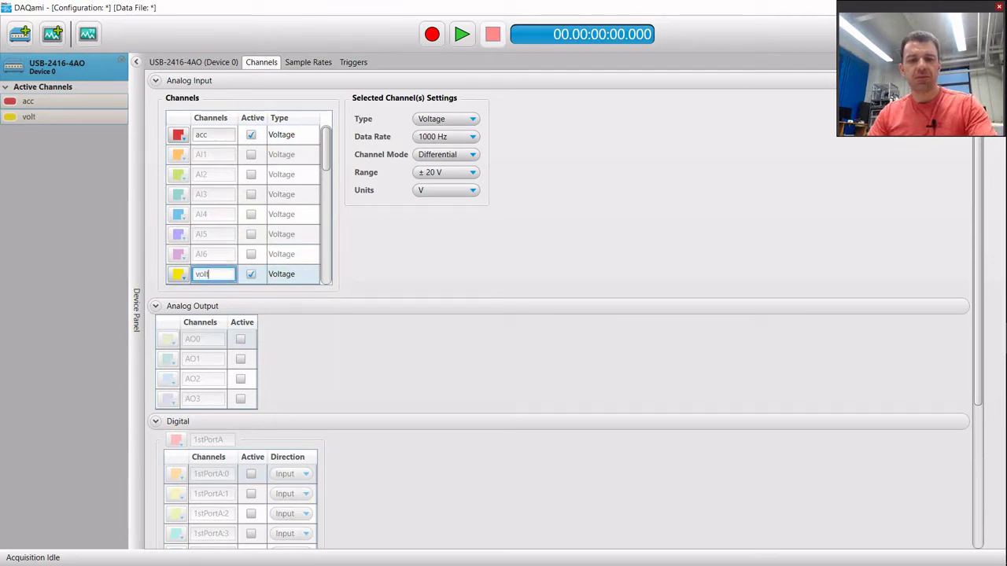
key(Return)
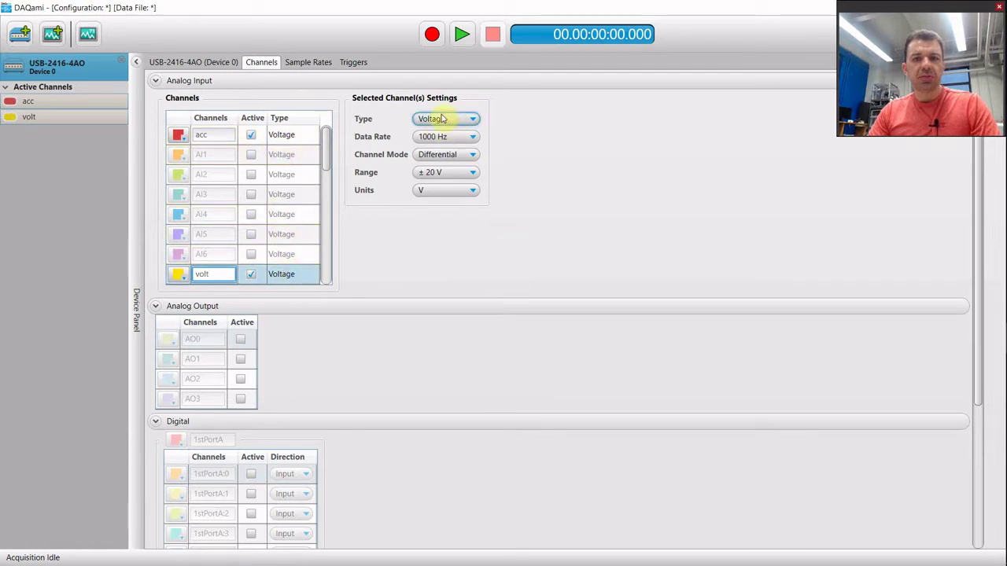
Give the acc channel Custom units 'g' with a multiplier of 10
click(279, 137)
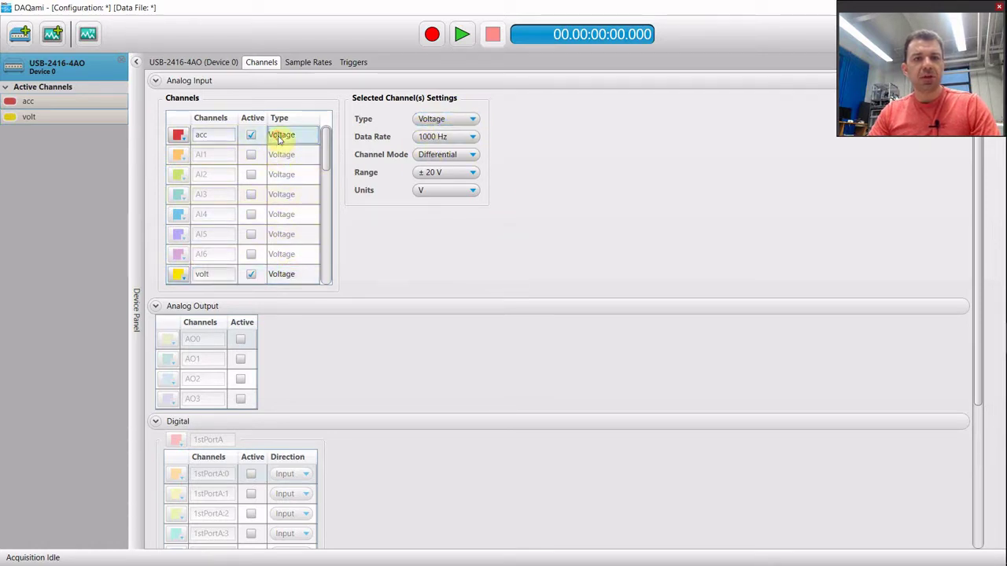
click(431, 193)
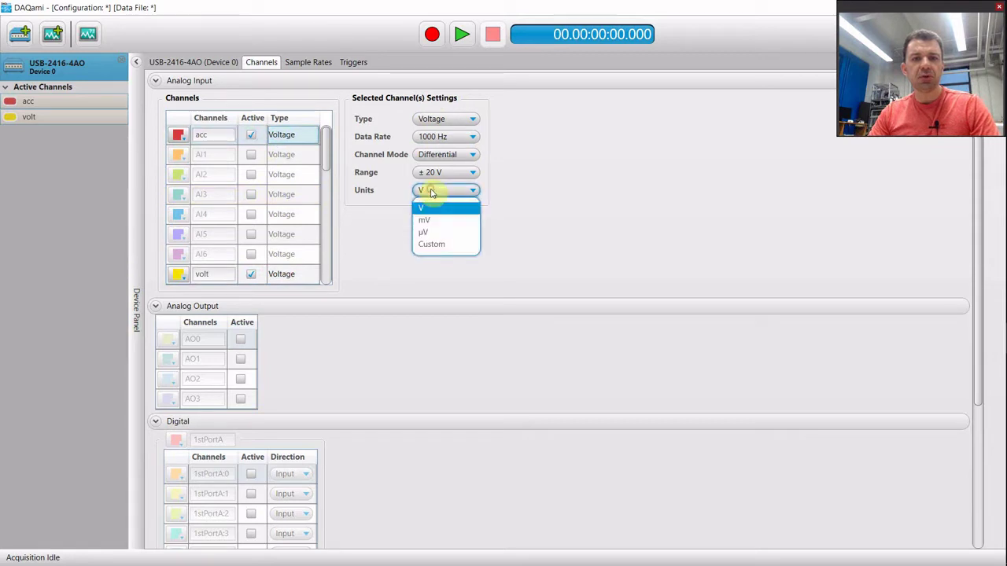
click(431, 244)
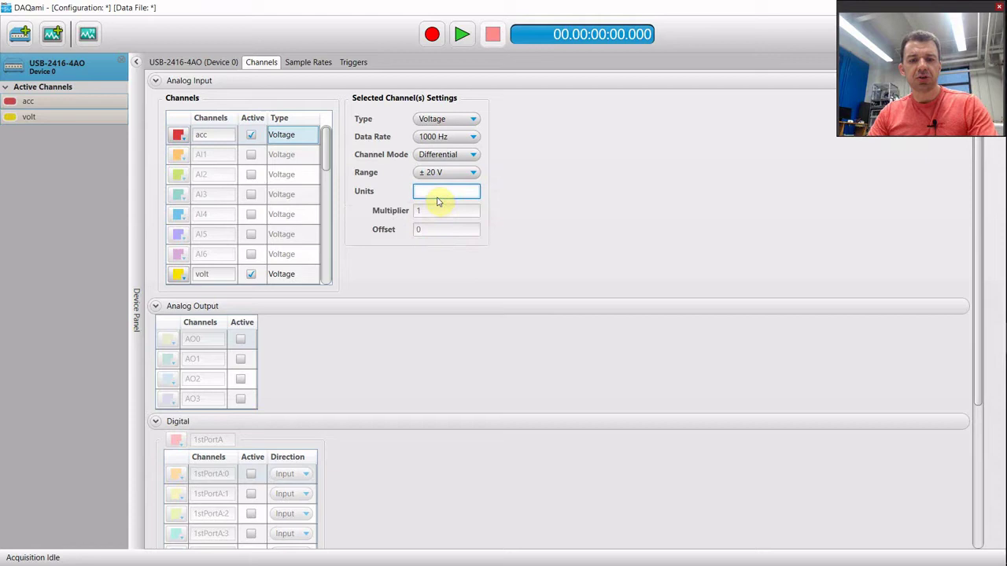
text(g)
click(441, 210)
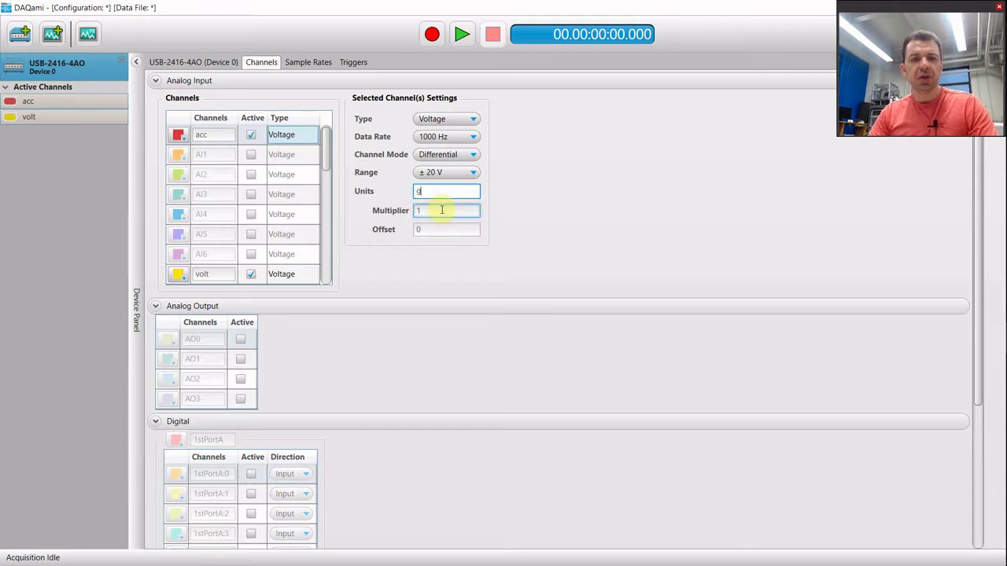
click(442, 210)
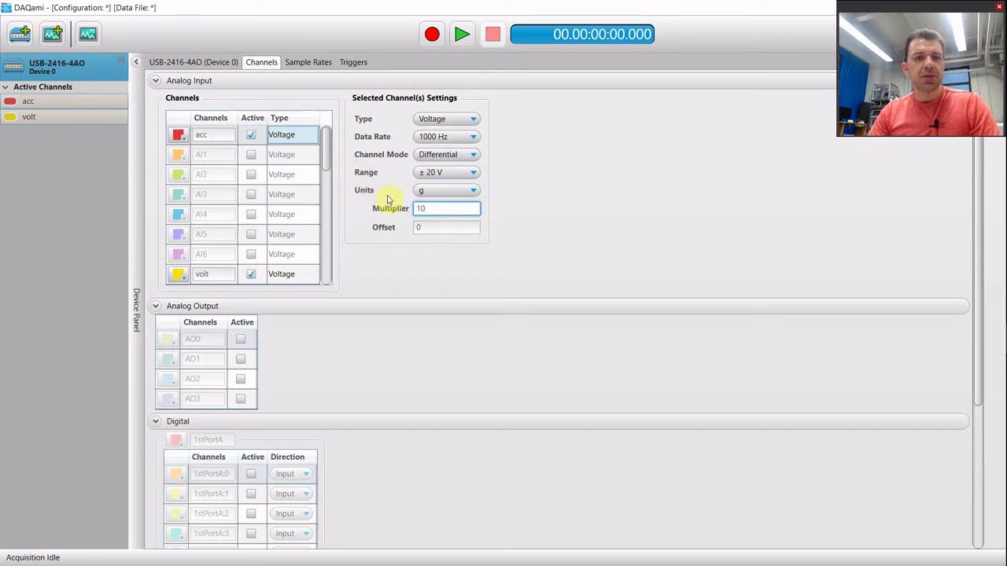
In the display view, add a Scalar display with a Strip chart below it
click(88, 34)
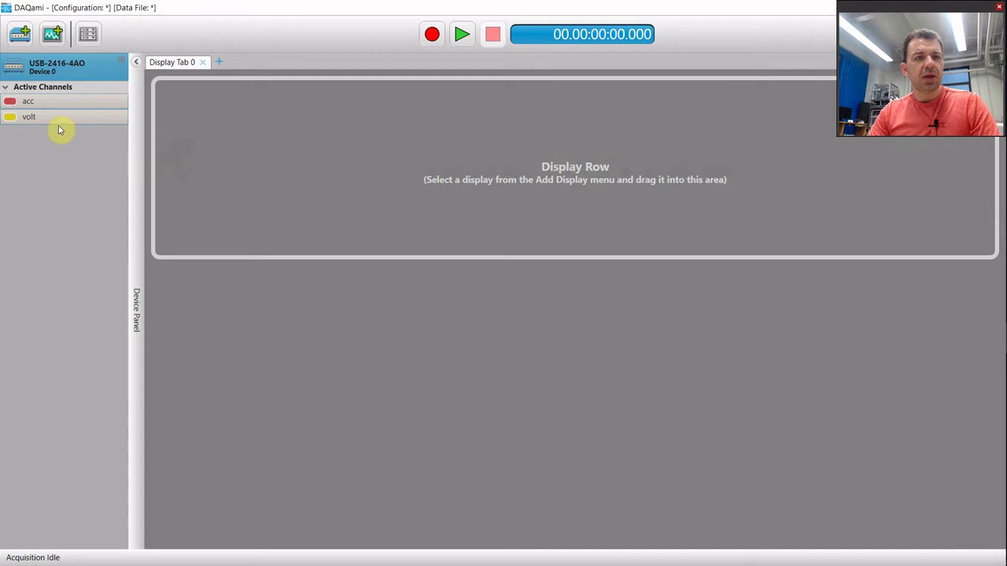
click(52, 34)
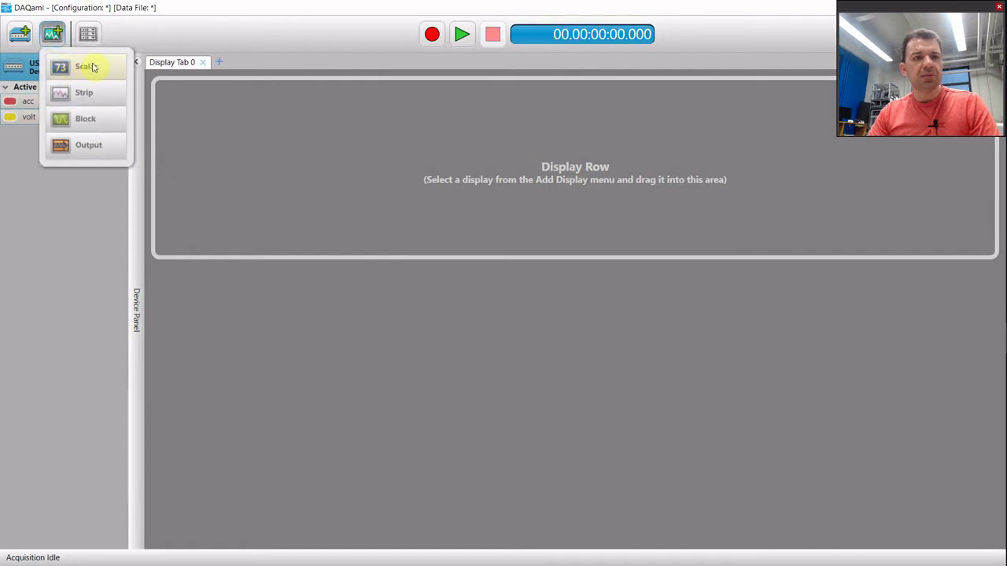
drag(92, 67, 257, 151)
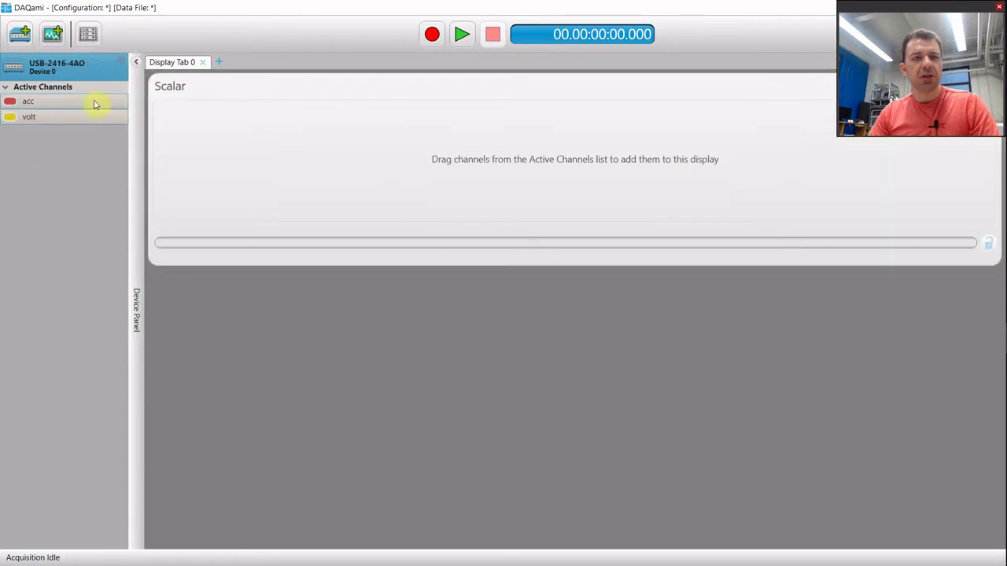
click(52, 34)
drag(78, 90, 197, 291)
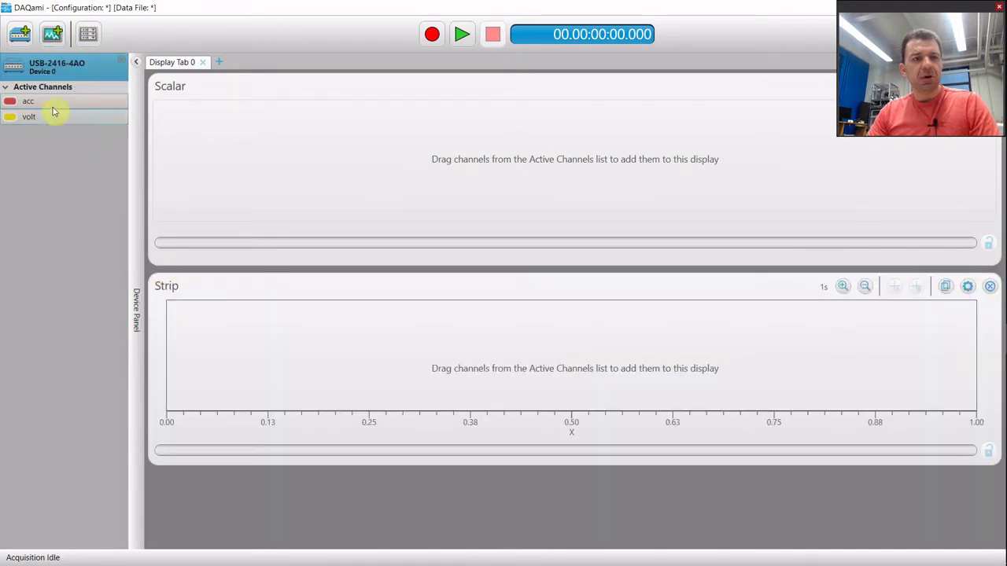
Show acc and volt in both the Scalar display and the Strip chart
drag(42, 104, 211, 126)
drag(56, 122, 366, 160)
drag(39, 101, 236, 302)
drag(69, 117, 326, 344)
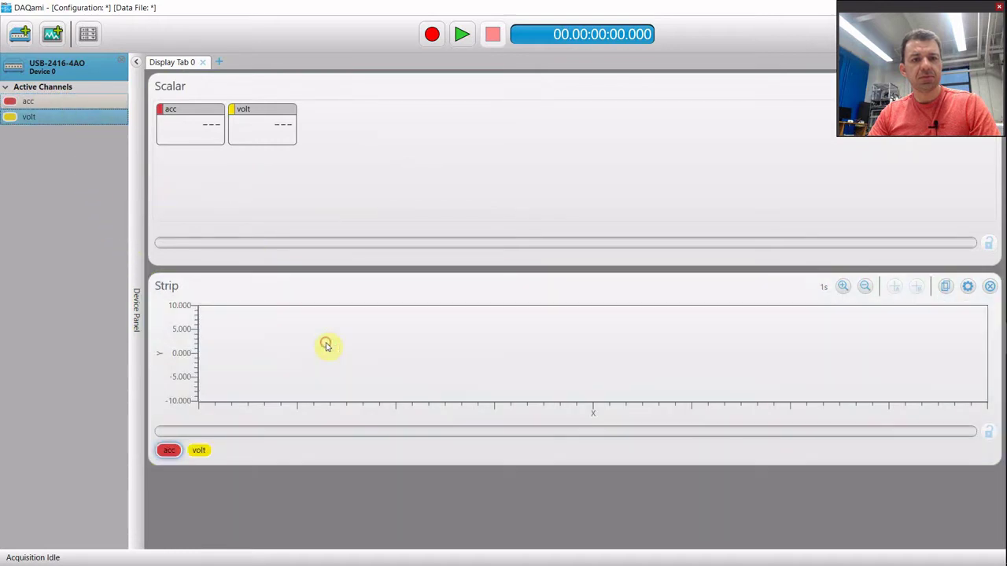
Run a live acquisition for about 17.6 seconds, then stop it at acc 1.563 g, volt 2.8243 V
click(462, 33)
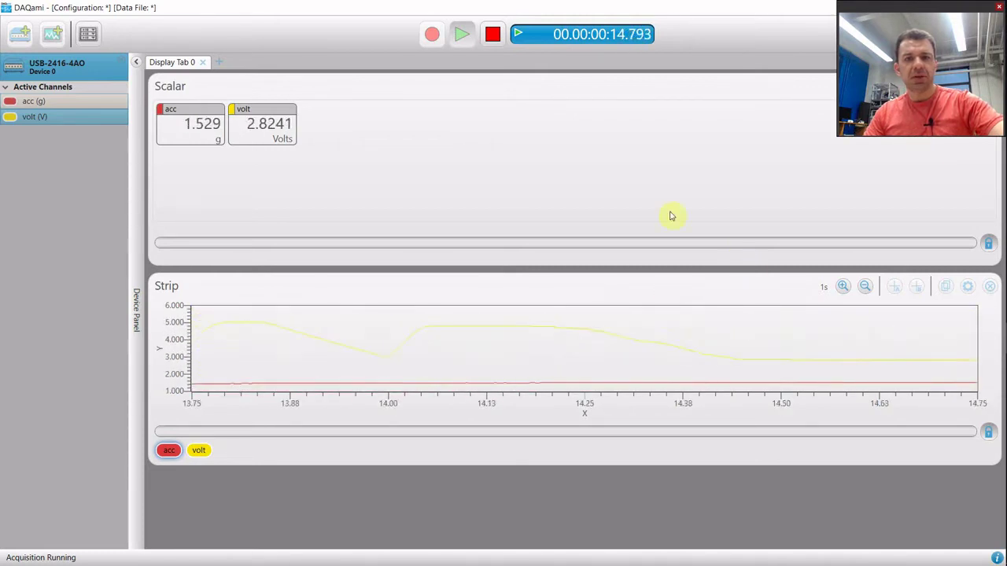
click(493, 34)
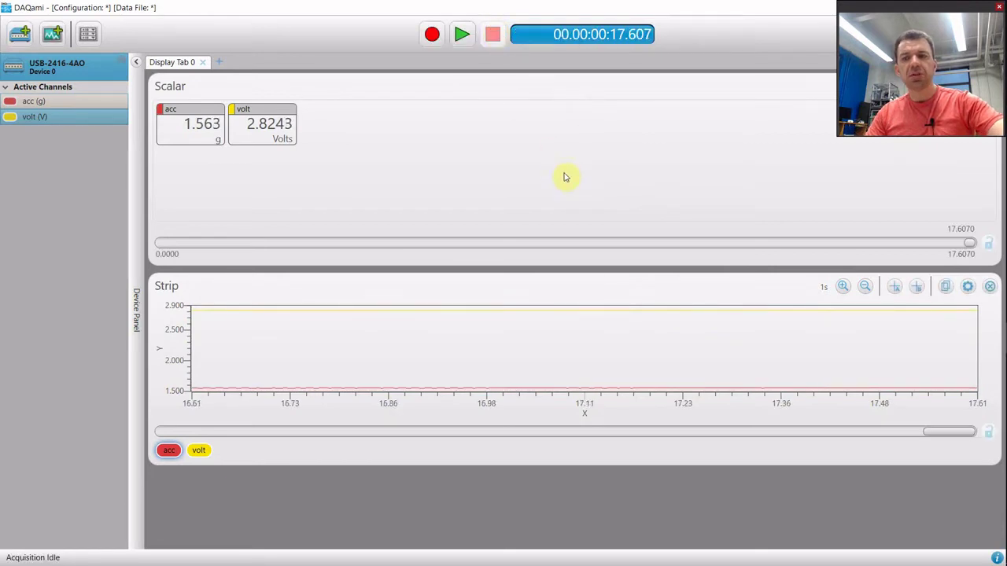
Record a logged acquisition of about 15.7 seconds and accept exporting it to CSV
click(432, 34)
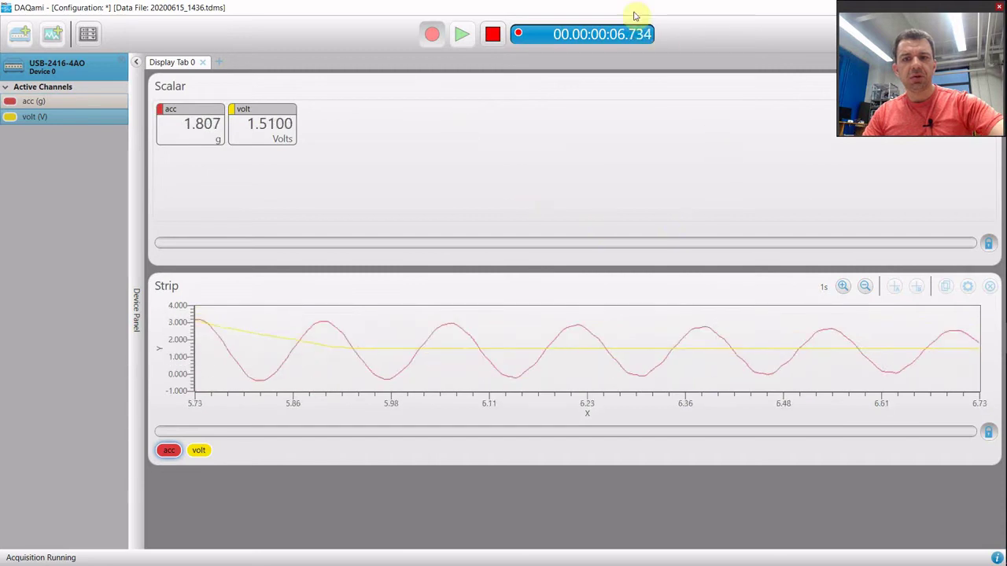
click(492, 34)
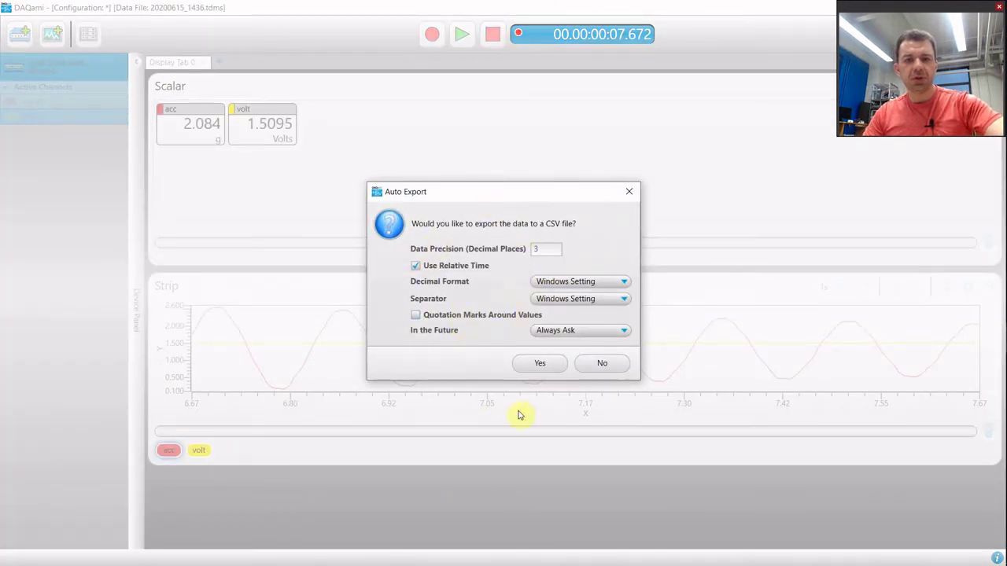
click(544, 252)
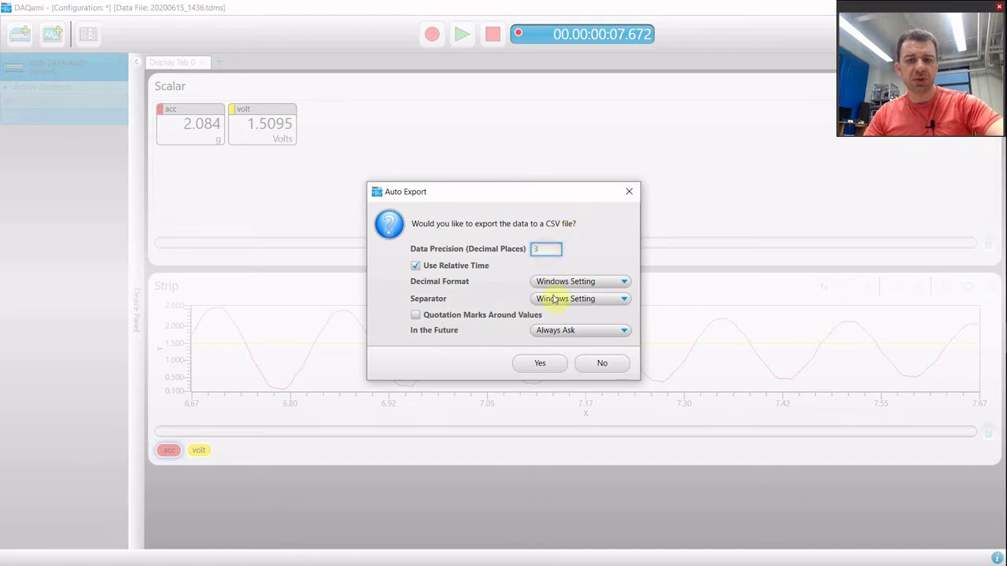
click(559, 368)
click(541, 368)
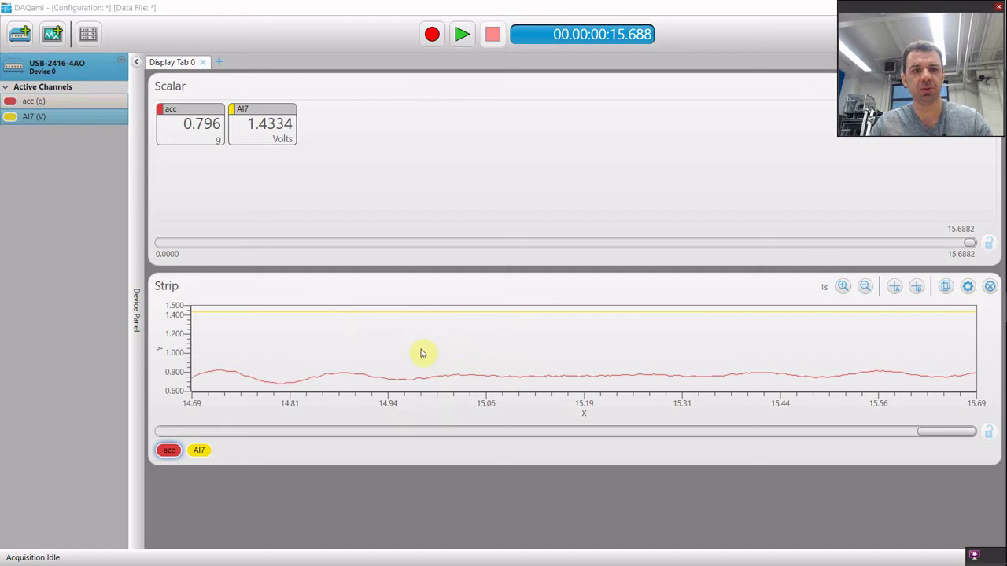
Remove the AI7 trace in the Strip chart's settings so only acc is plotted
click(967, 288)
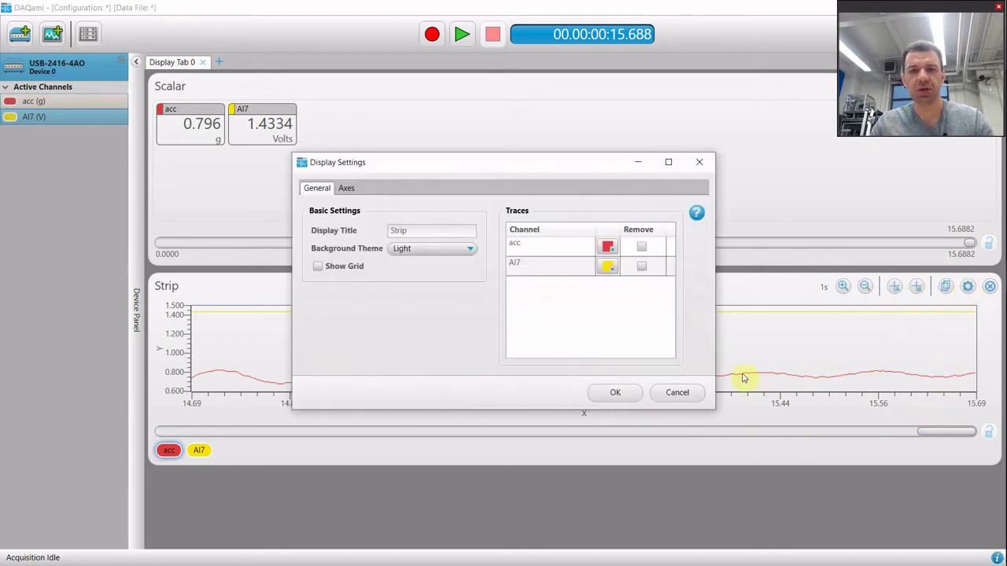
click(641, 266)
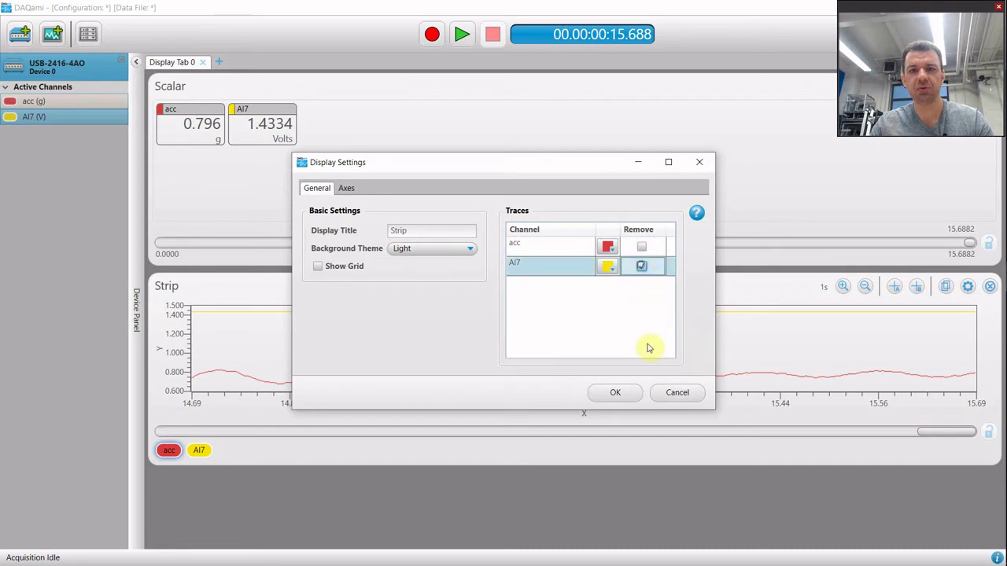
click(617, 393)
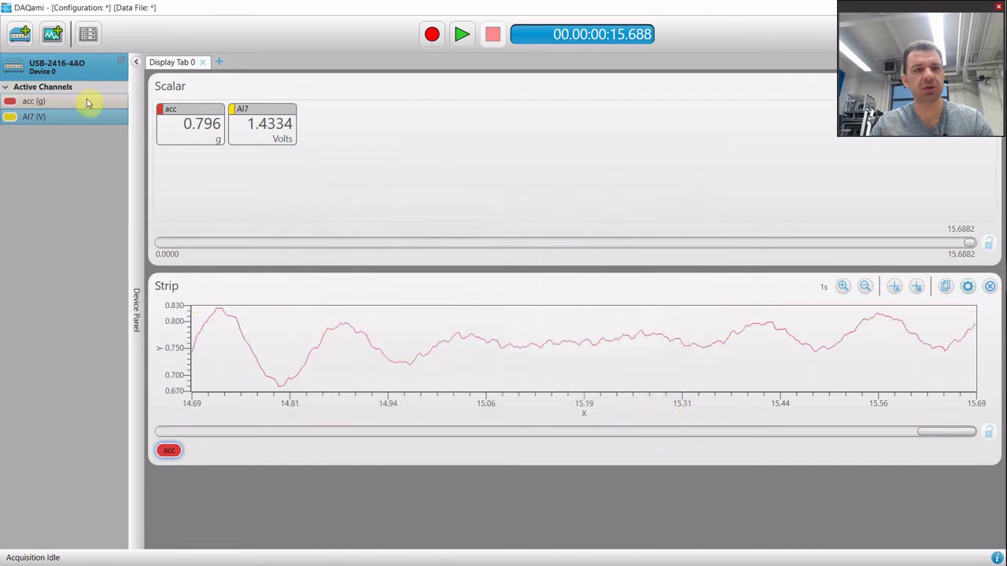
Add a Strip_0 chart plotting AI7 beside the first, then record a 14.9-second run
click(52, 34)
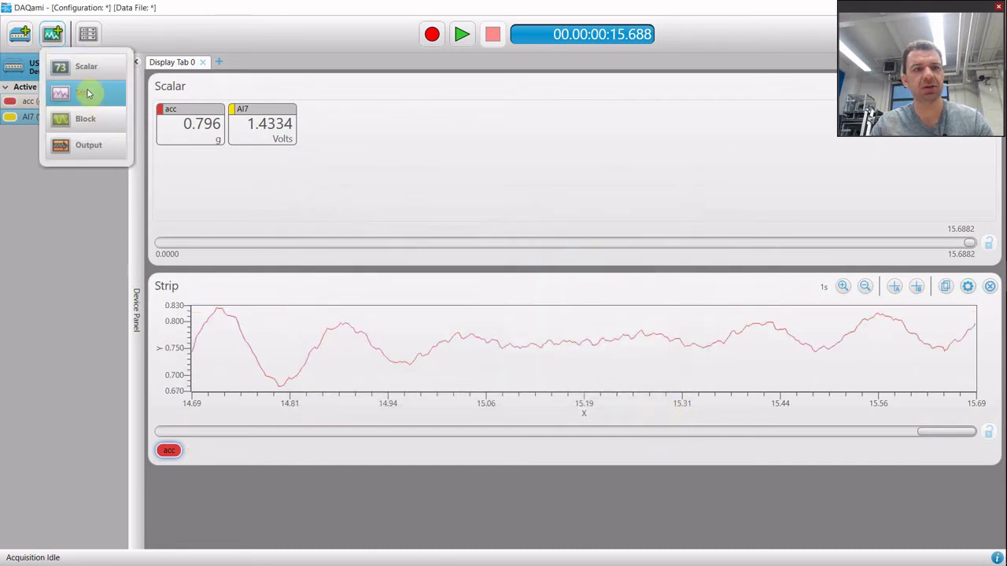
drag(88, 93, 989, 354)
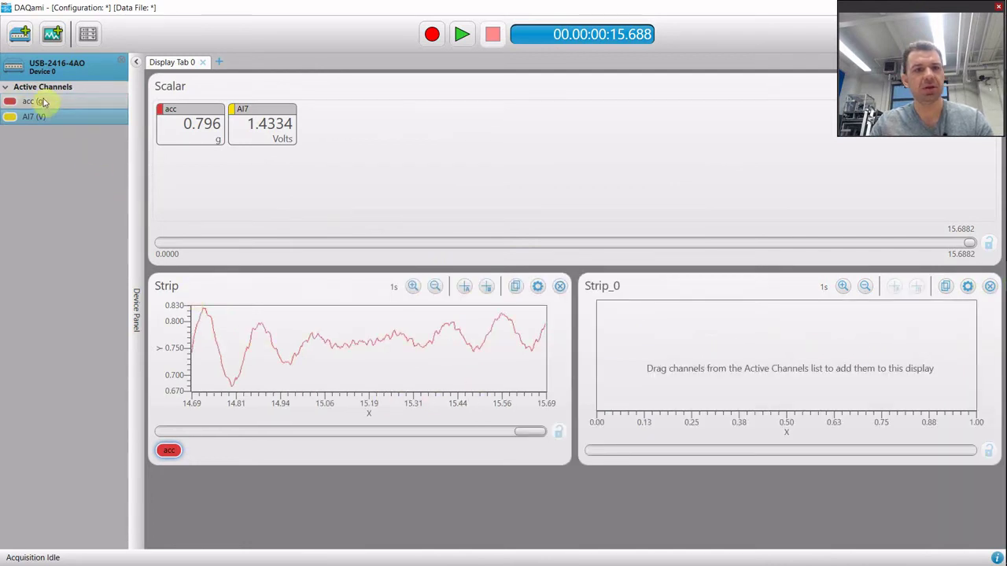
mouse_move(29, 121)
mouse_down()
mouse_move(726, 386)
mouse_move(722, 366)
mouse_up()
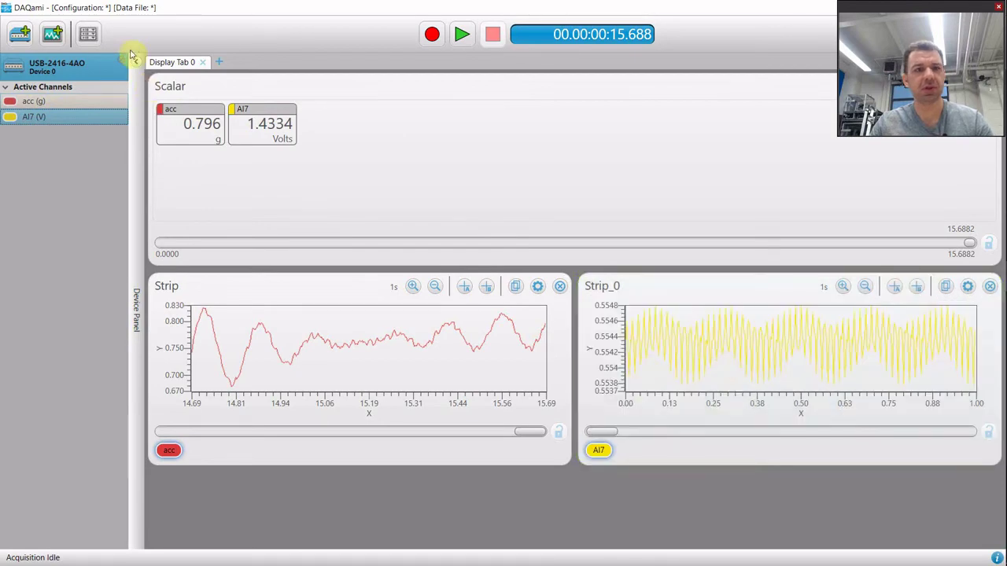
click(462, 35)
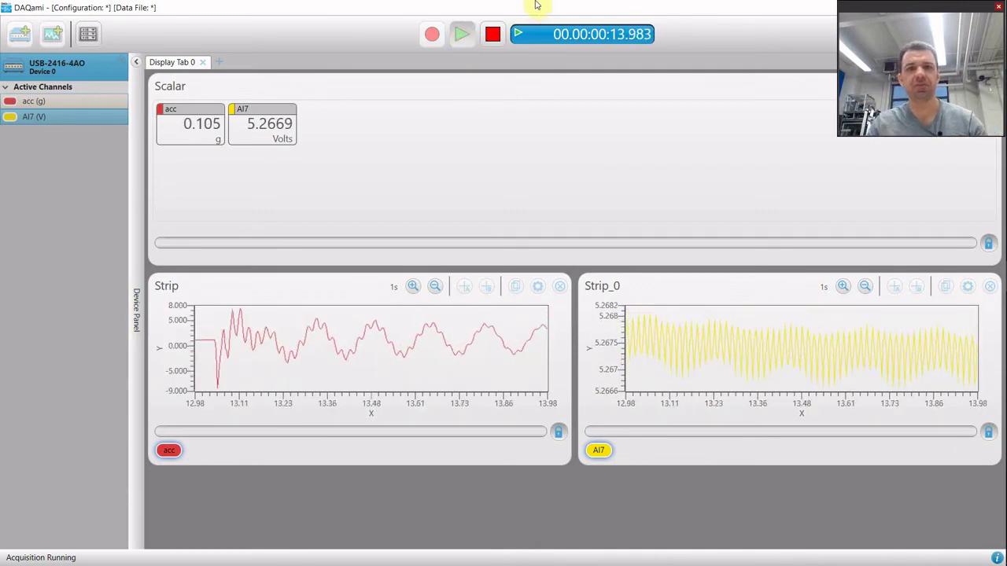
click(492, 34)
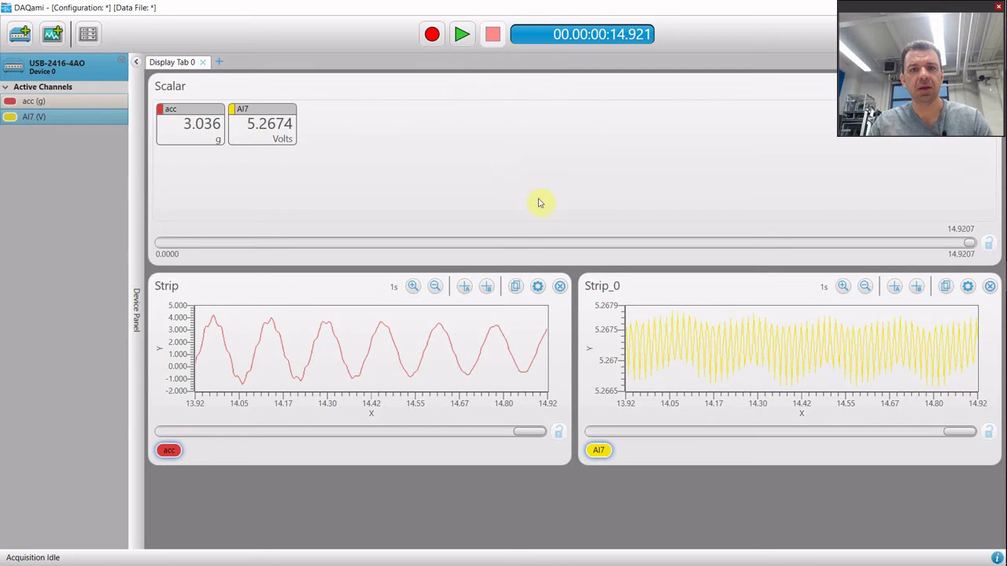
Give the acc Strip chart a fixed Y-axis scale from -50 to 50
click(537, 287)
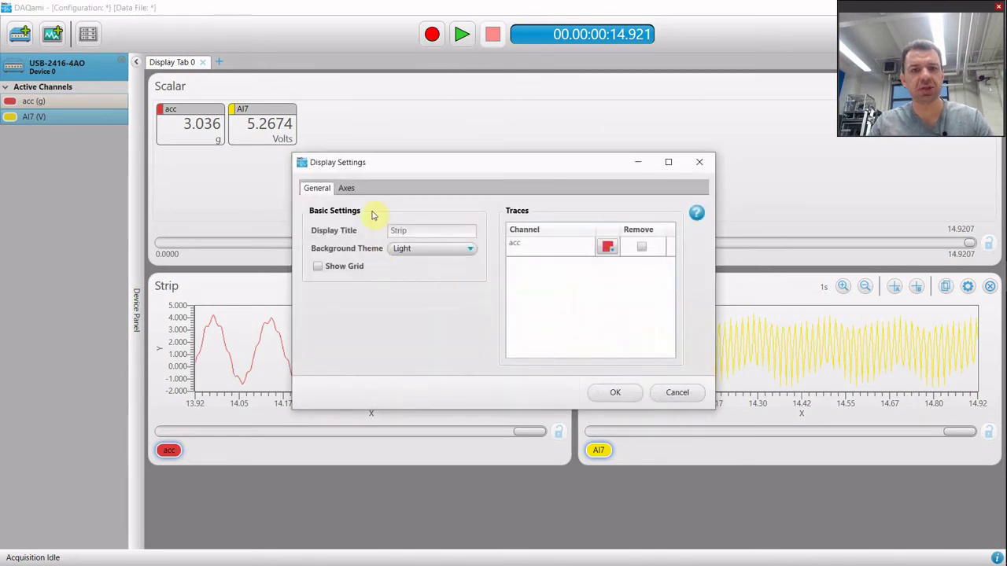
click(347, 188)
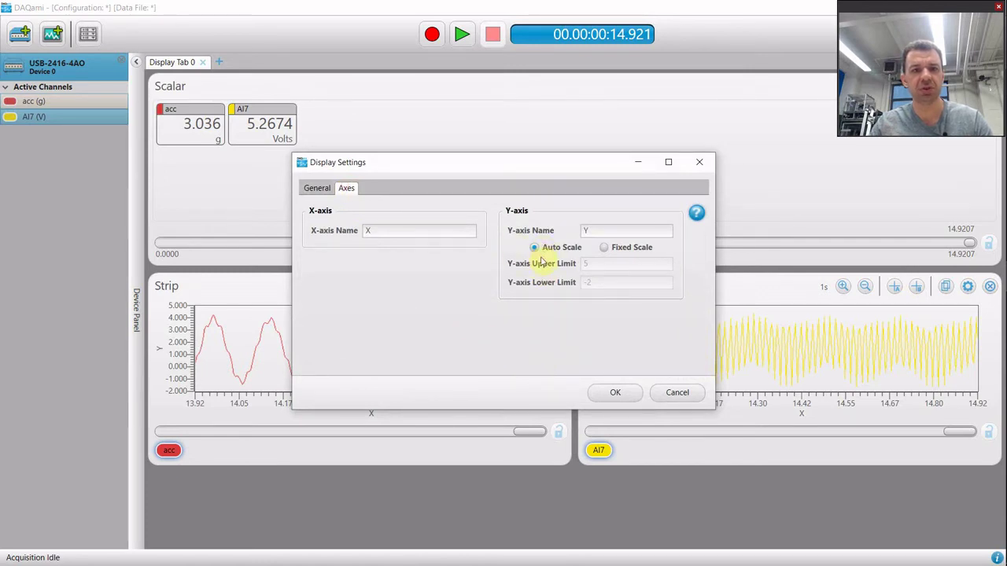
click(605, 248)
click(610, 265)
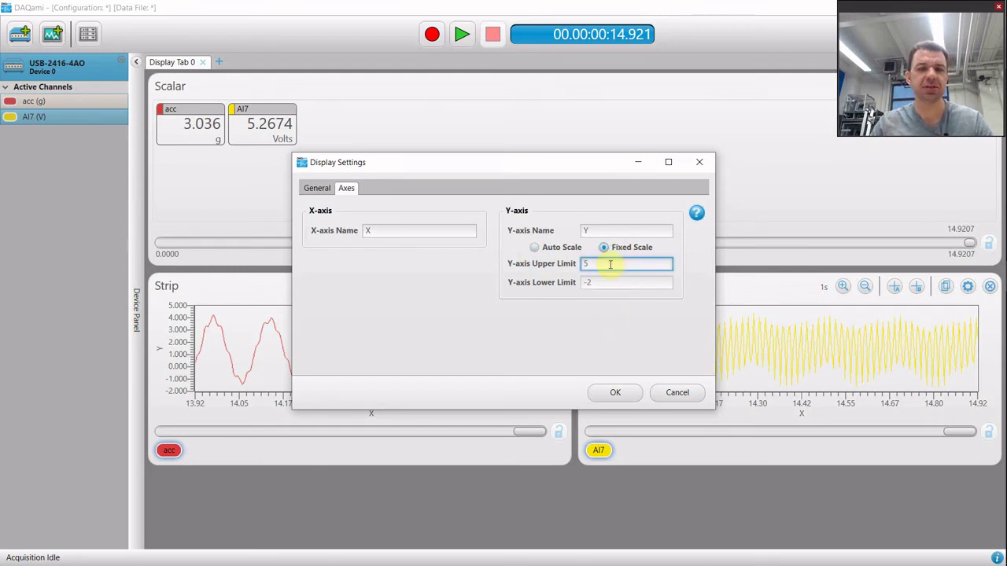
double_click(610, 265)
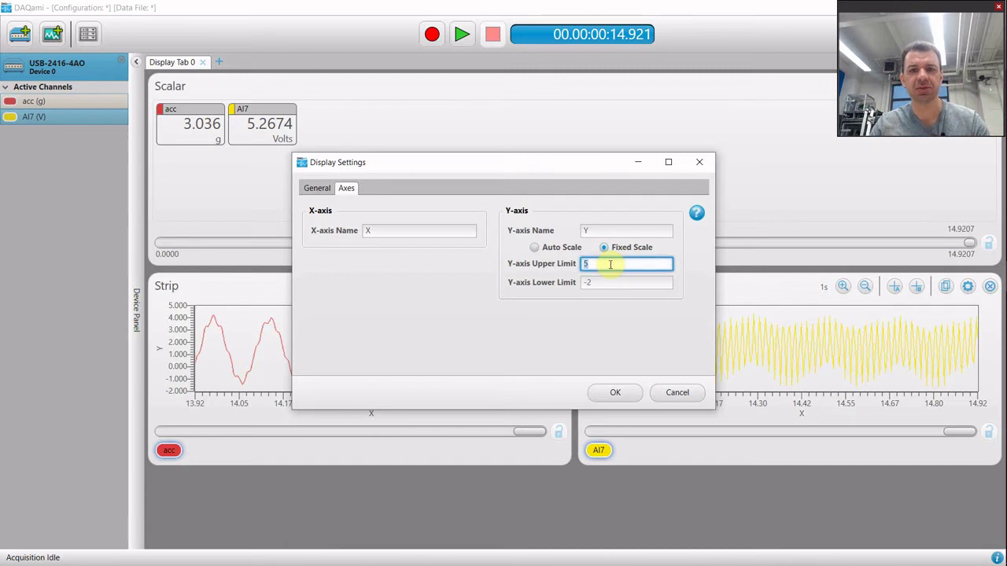
text(50)
click(610, 283)
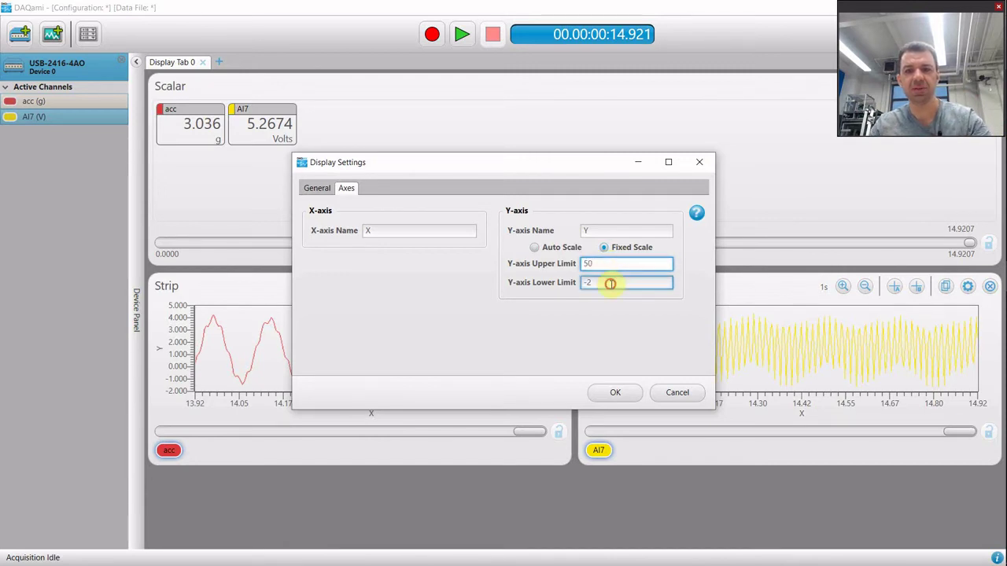
double_click(590, 283)
text(-50)
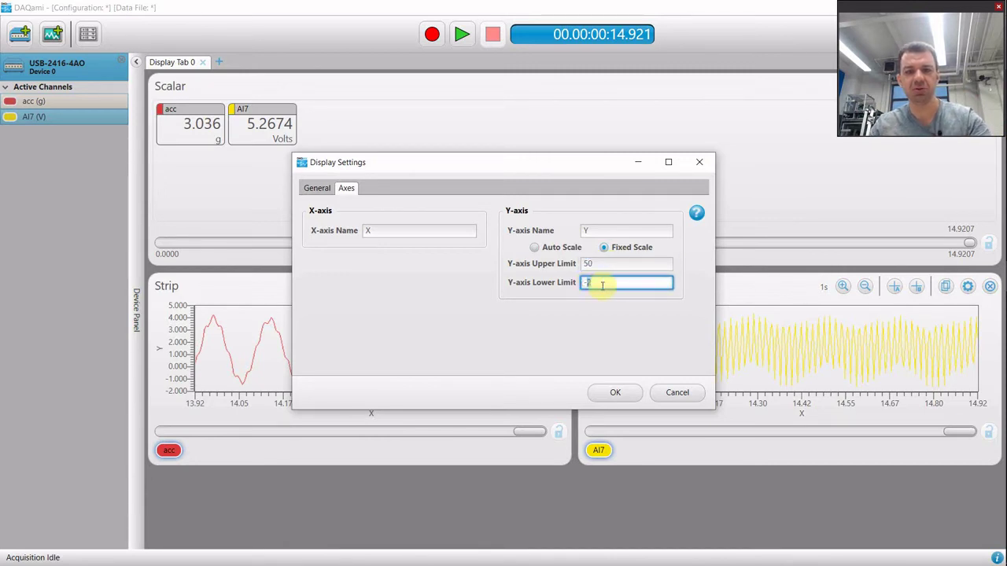
click(611, 392)
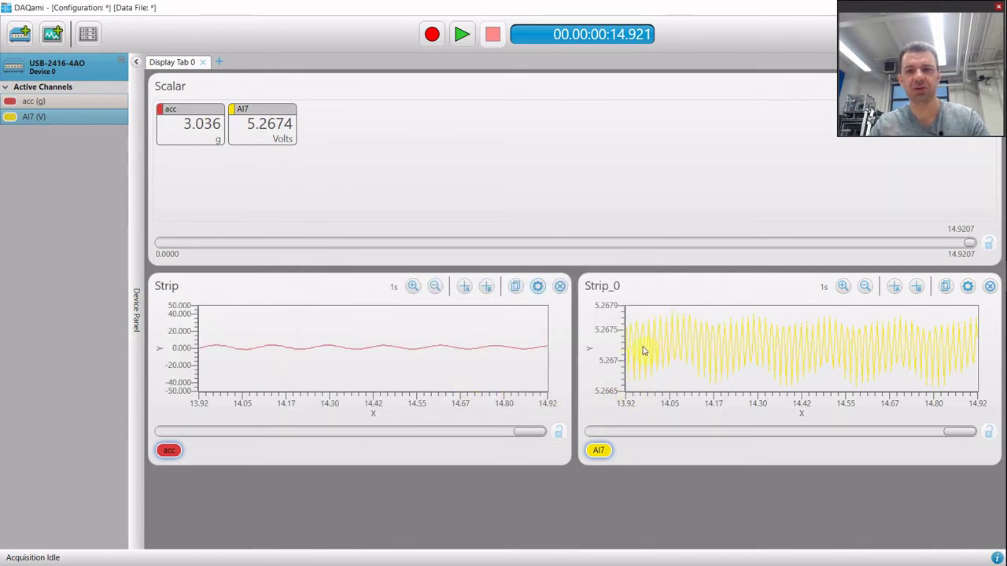
Give the Strip_0 chart a fixed Y-axis scale from -10 to 10
click(967, 286)
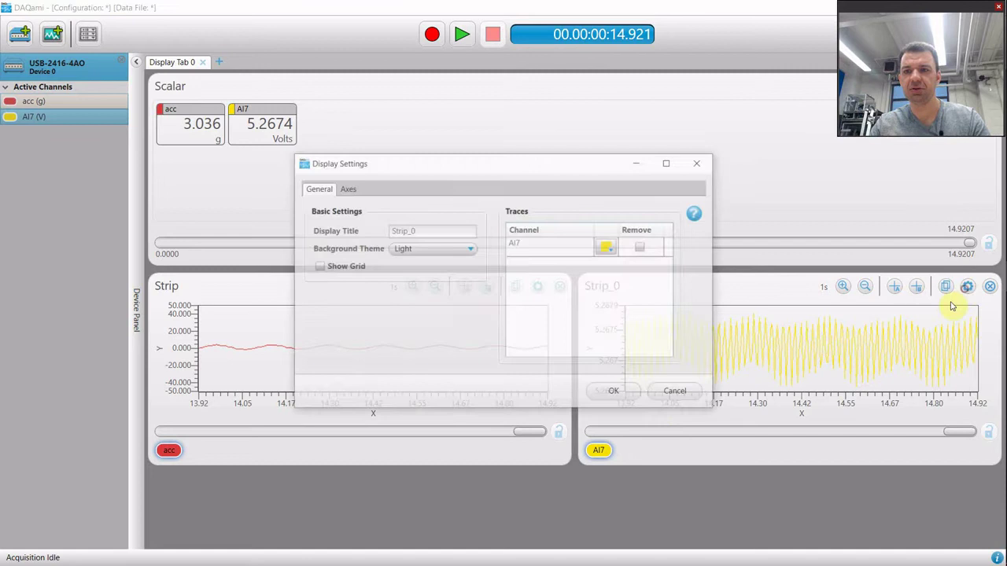
click(348, 189)
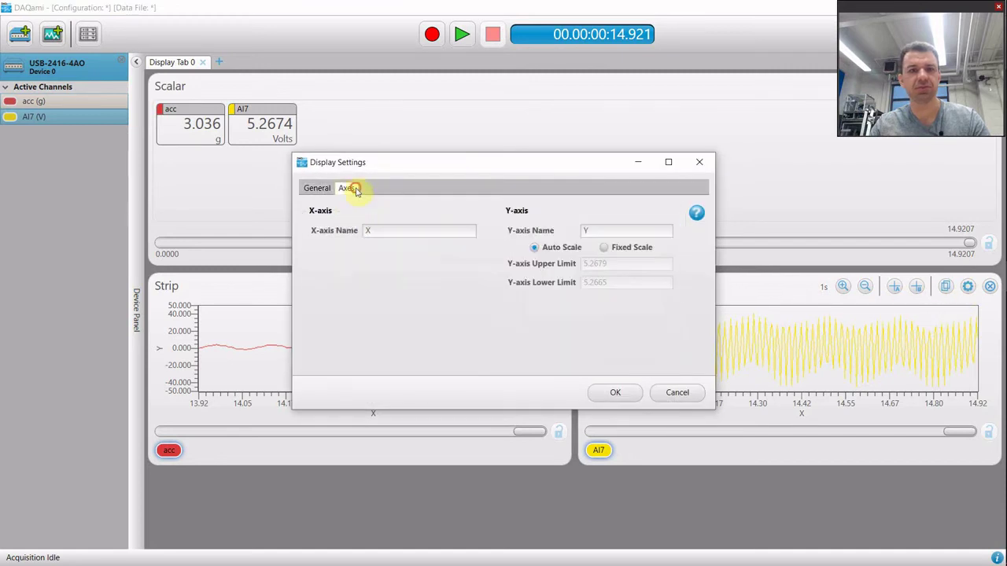
click(604, 247)
double_click(616, 264)
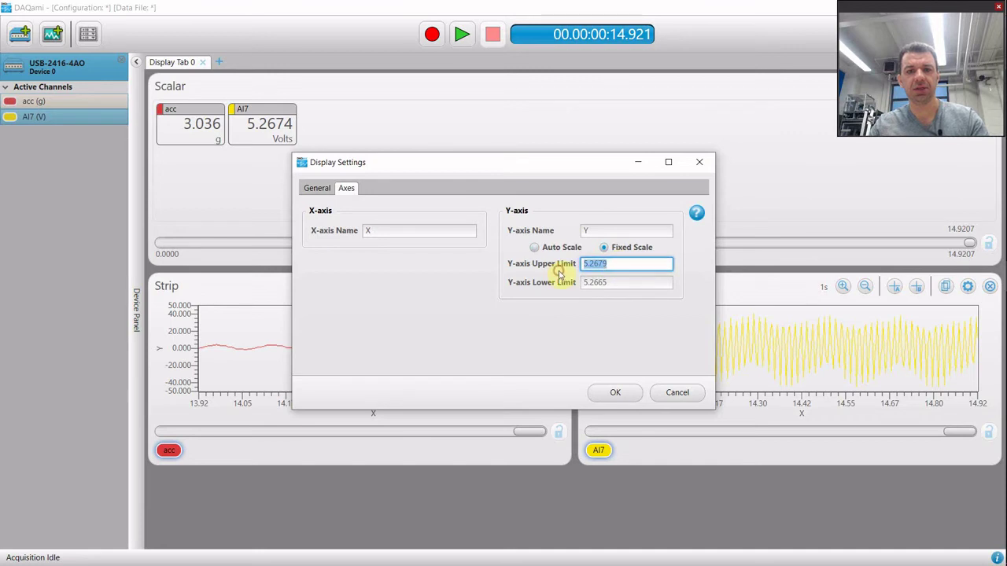
text(10)
click(613, 281)
double_click(618, 280)
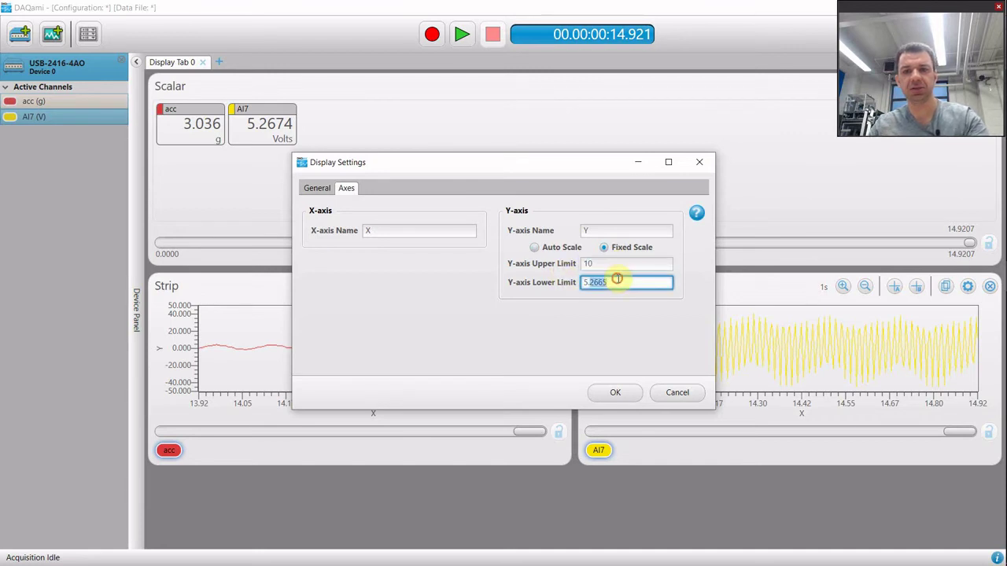
text(-1)
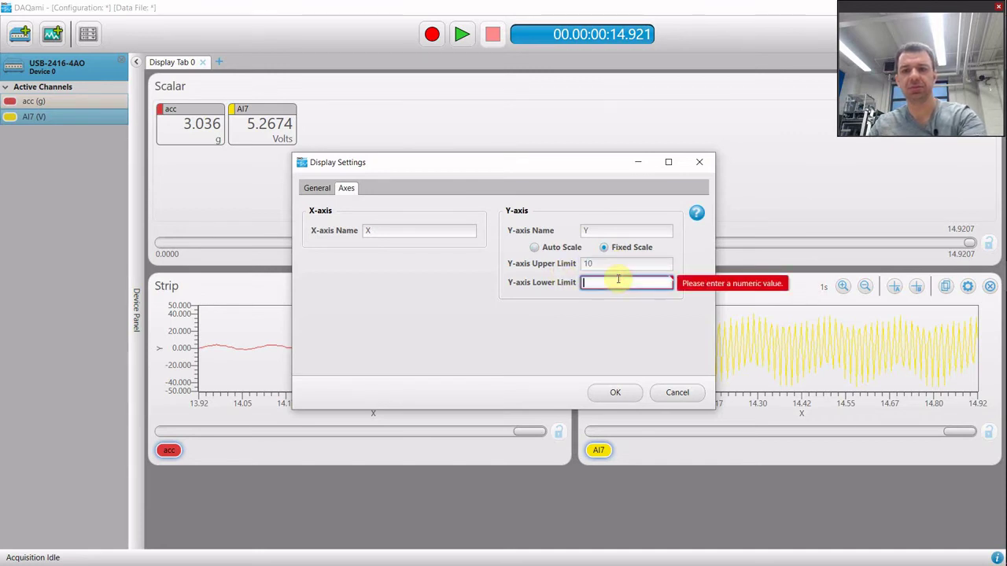
text(0)
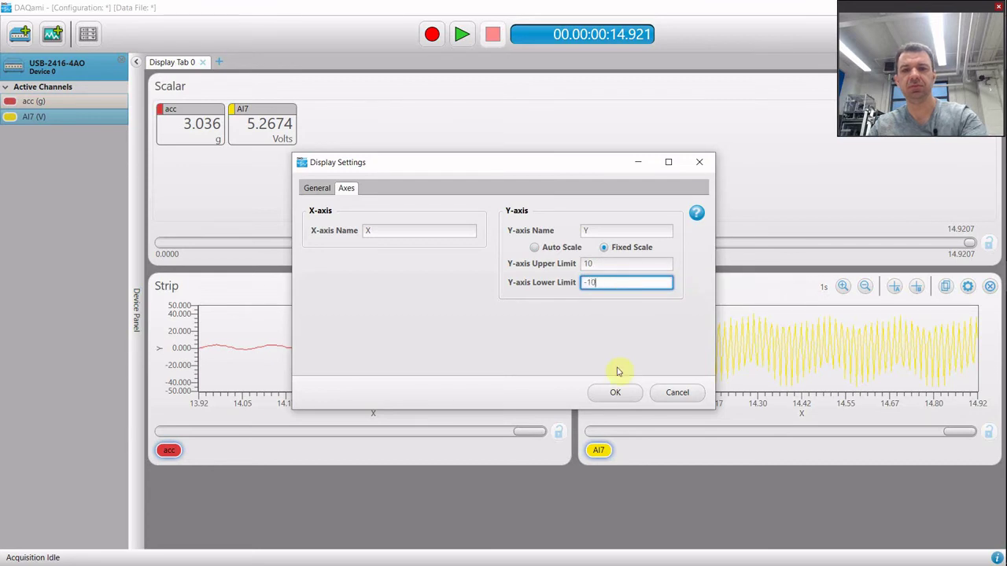
click(614, 392)
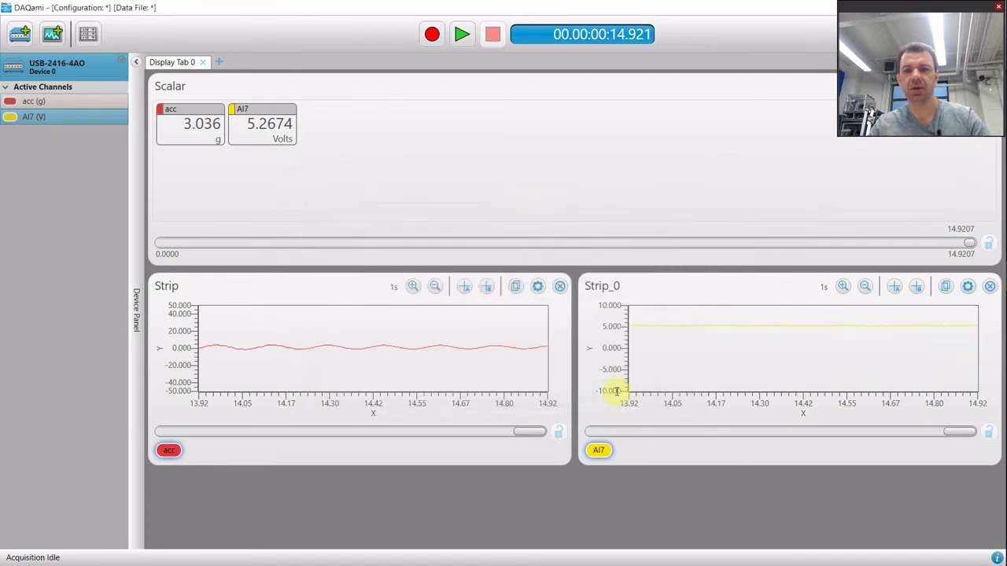
Run a 12.5-second acquisition and stop it, leaving acc at 1.672 g and AI7 at 4.3230 V
click(462, 37)
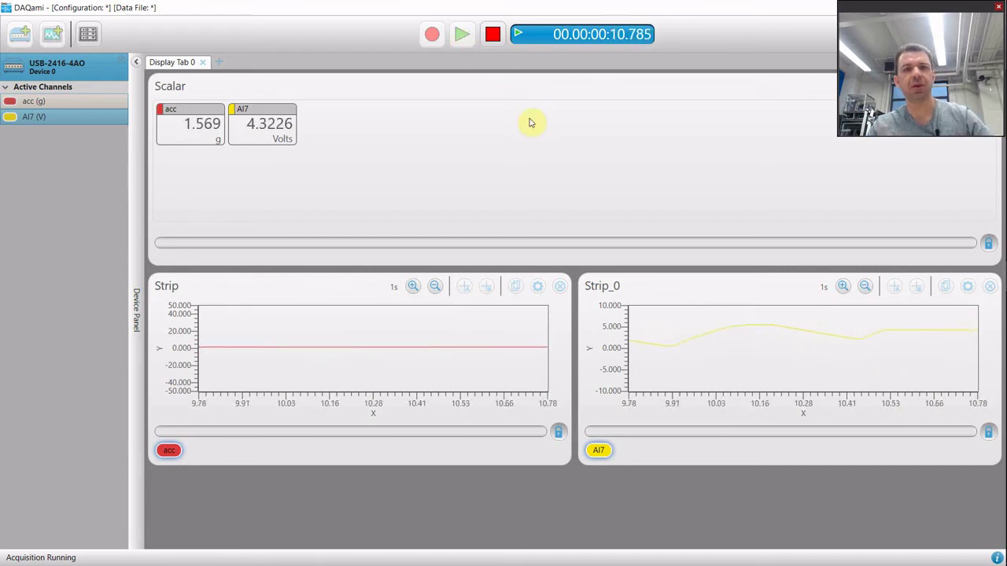
click(493, 34)
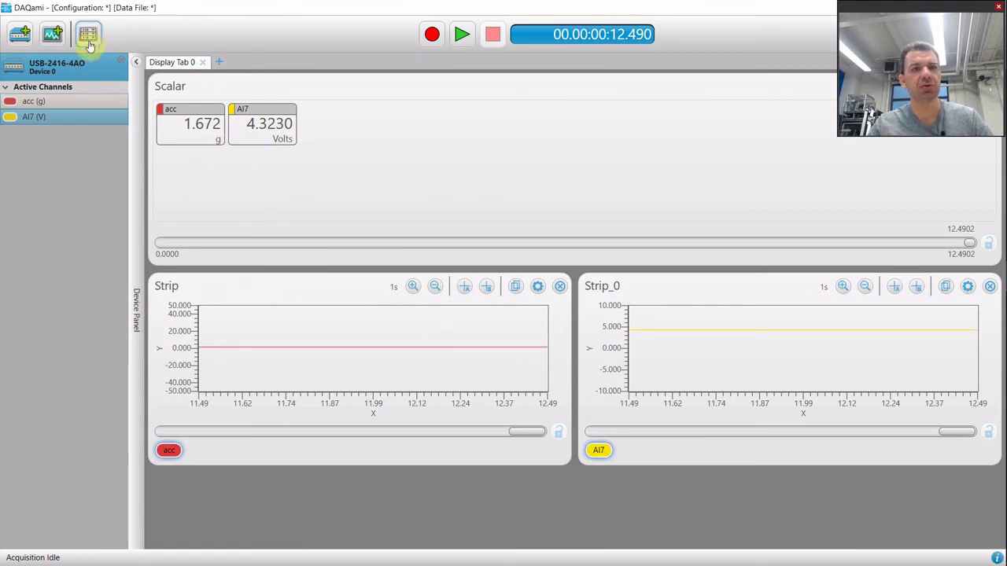
In the device channel configuration, set the acc channel's Range to ±5 V
click(88, 36)
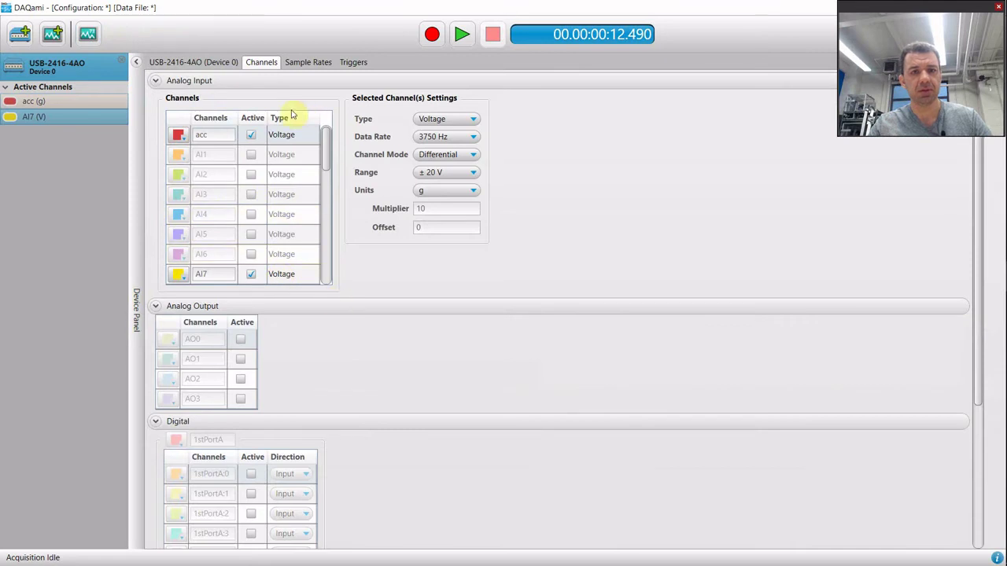
click(292, 136)
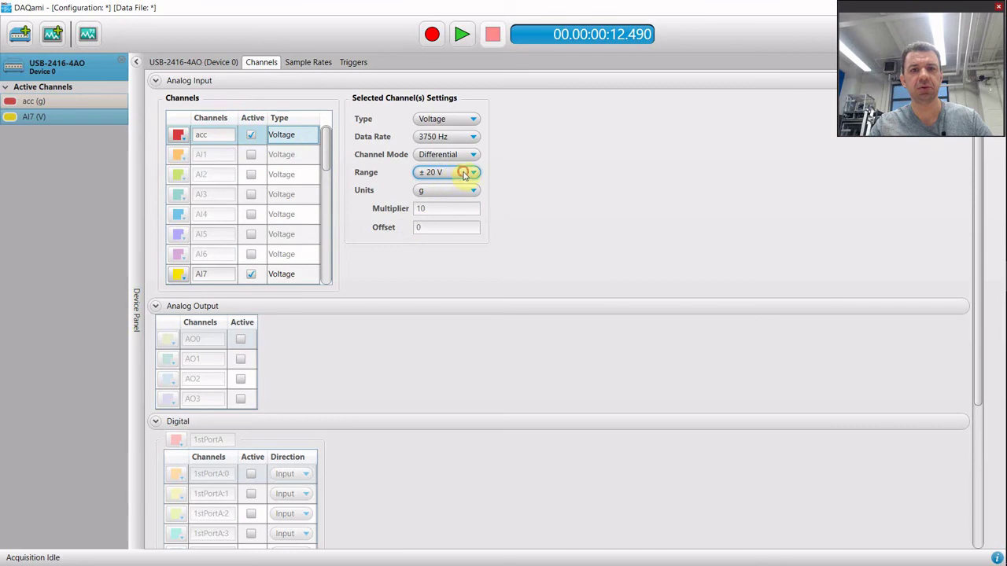
click(464, 174)
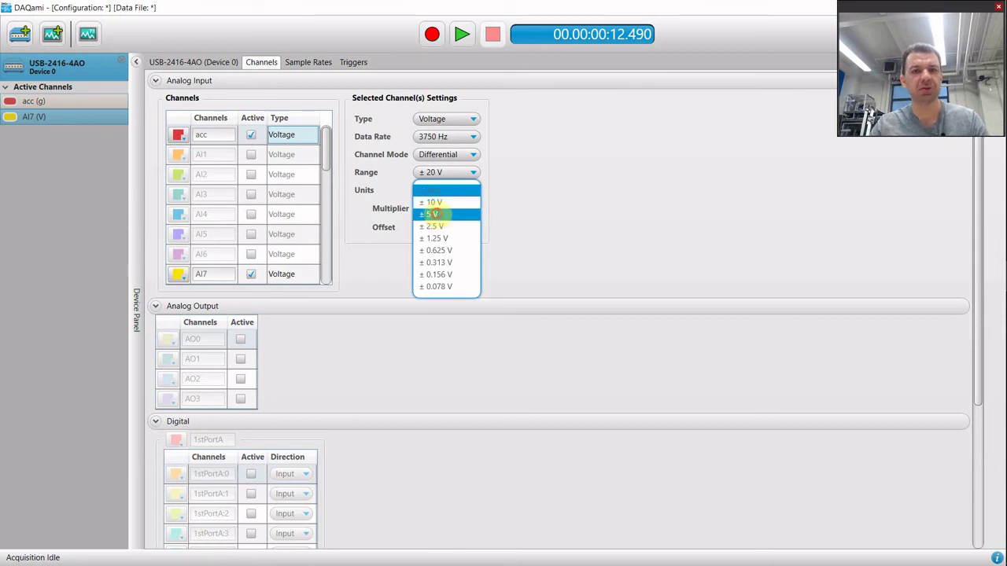
click(435, 213)
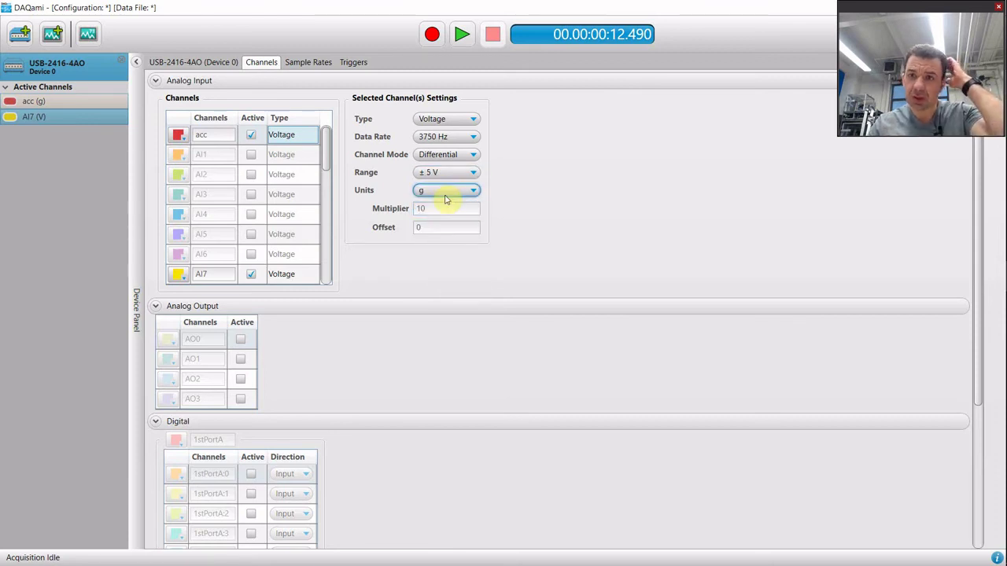
click(440, 208)
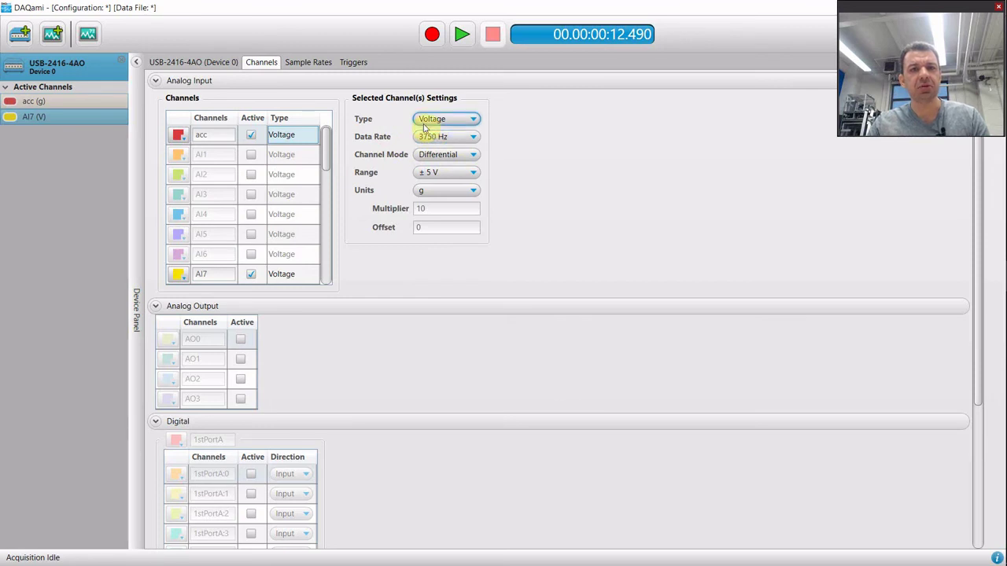
click(305, 64)
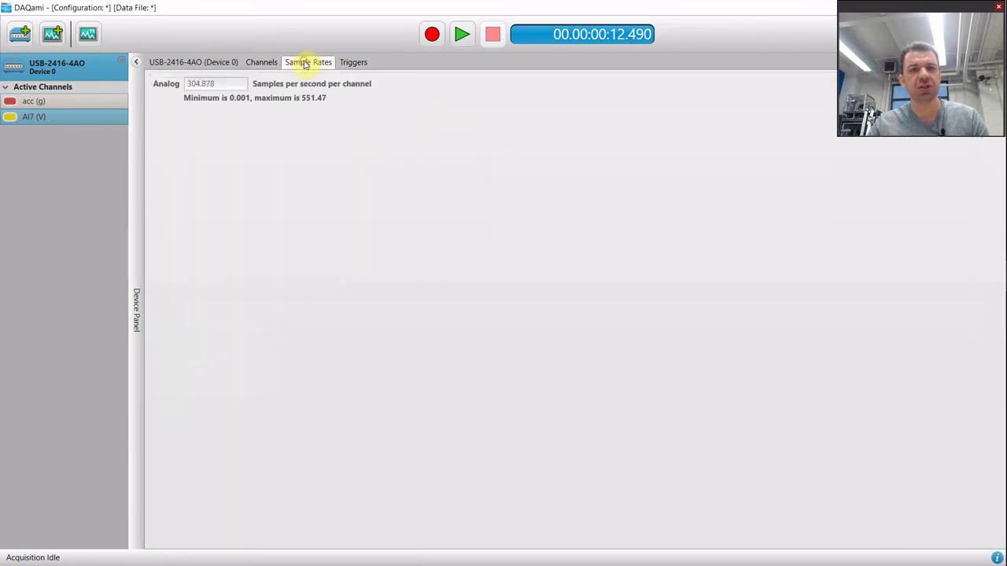
click(263, 63)
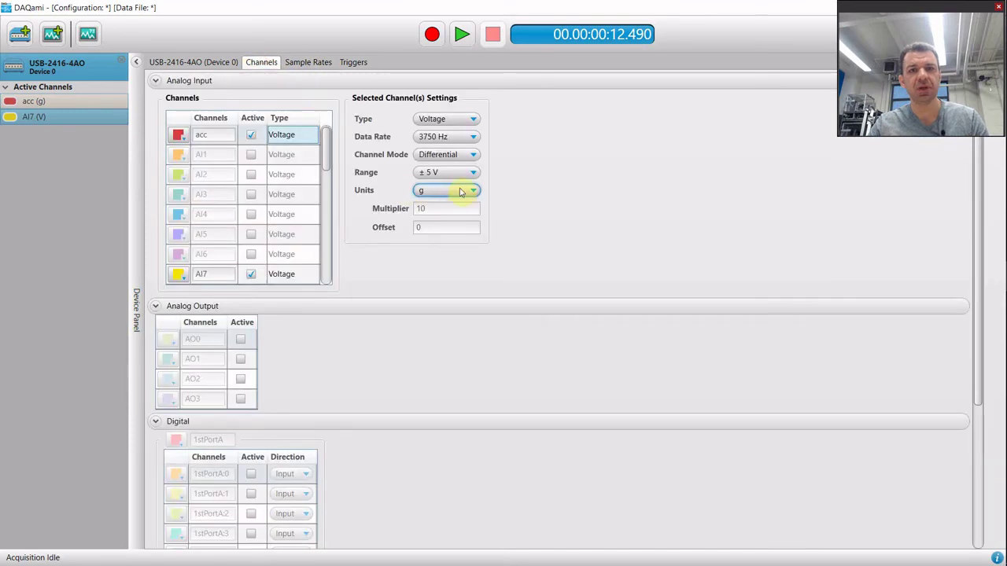
click(439, 139)
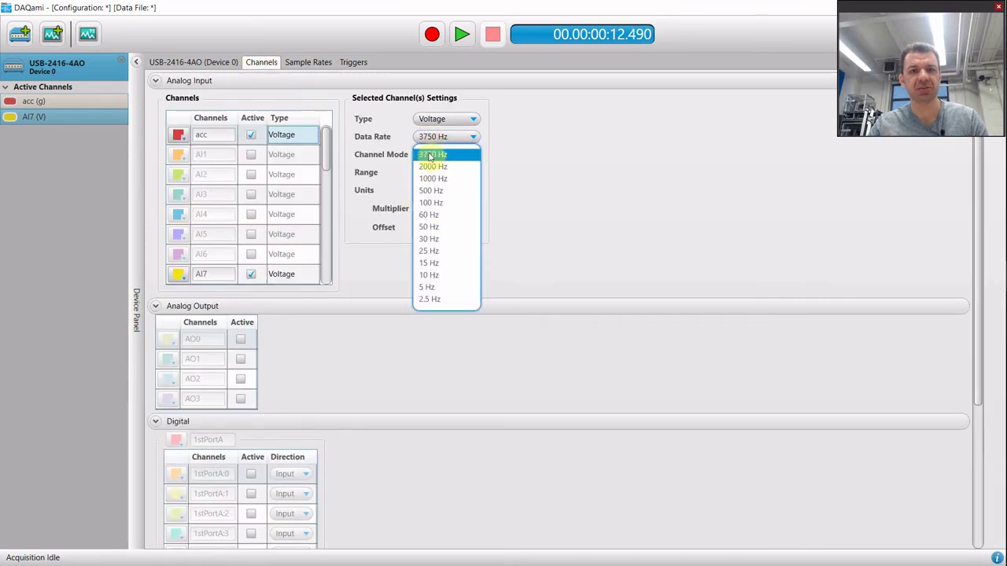
click(432, 203)
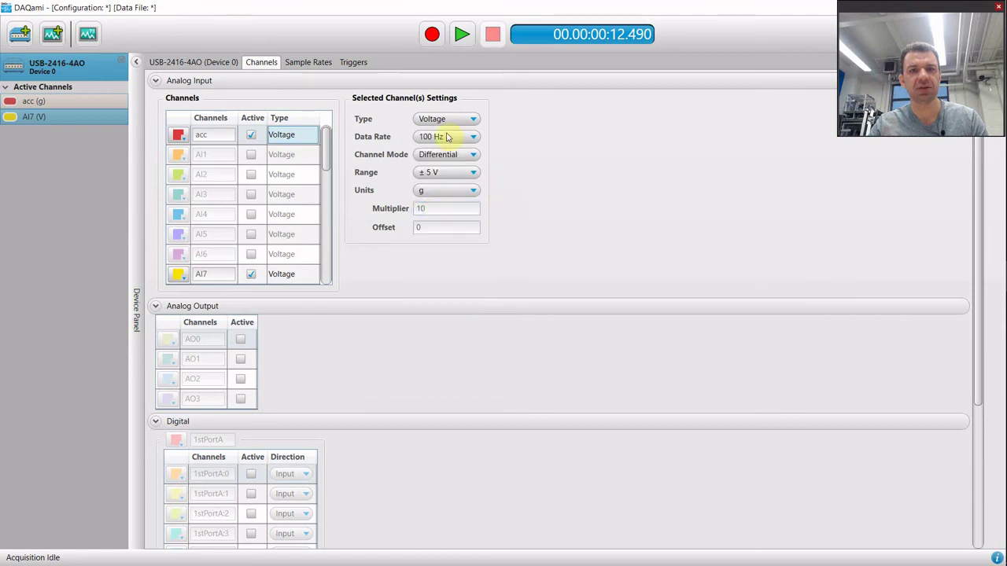
click(309, 62)
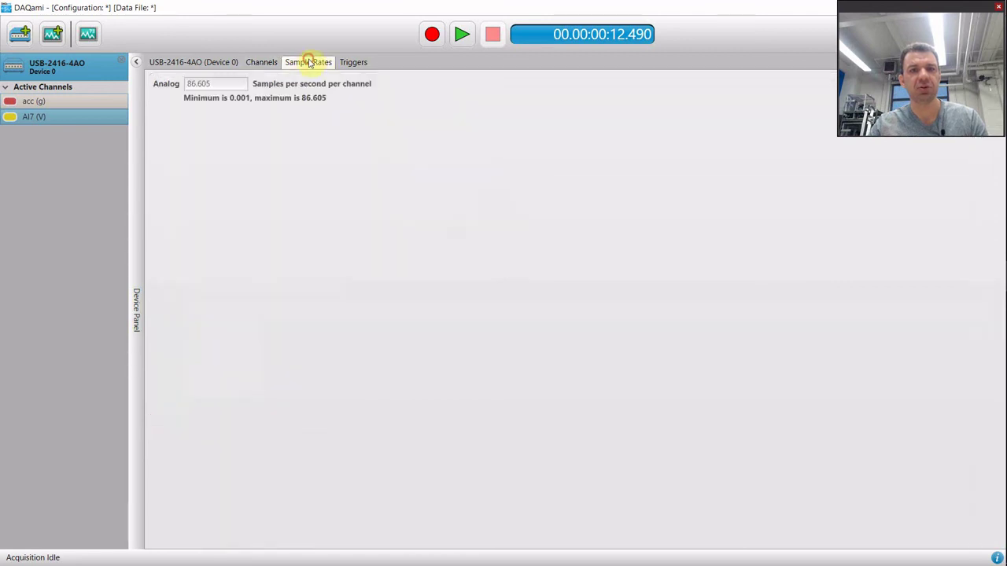
click(257, 62)
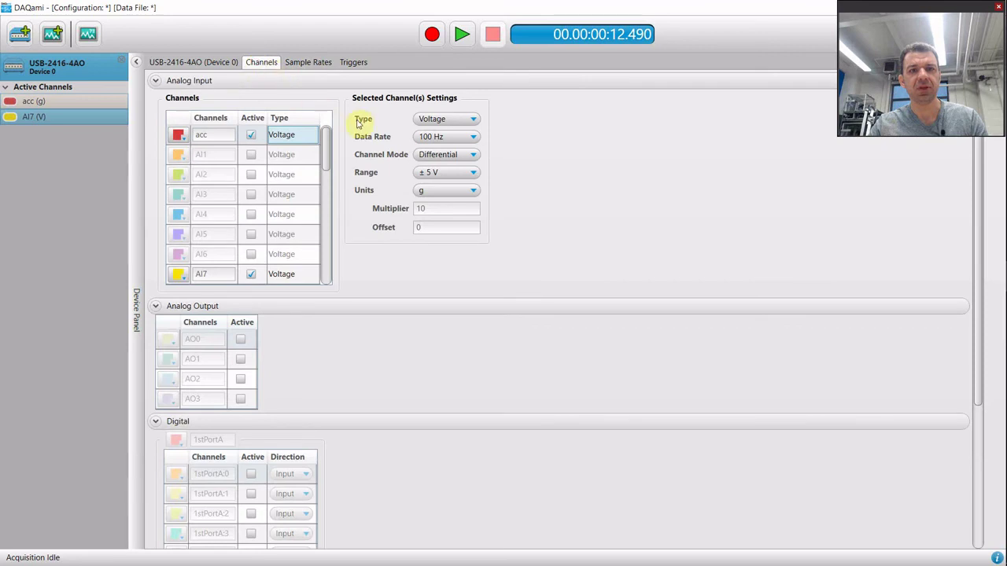
click(441, 138)
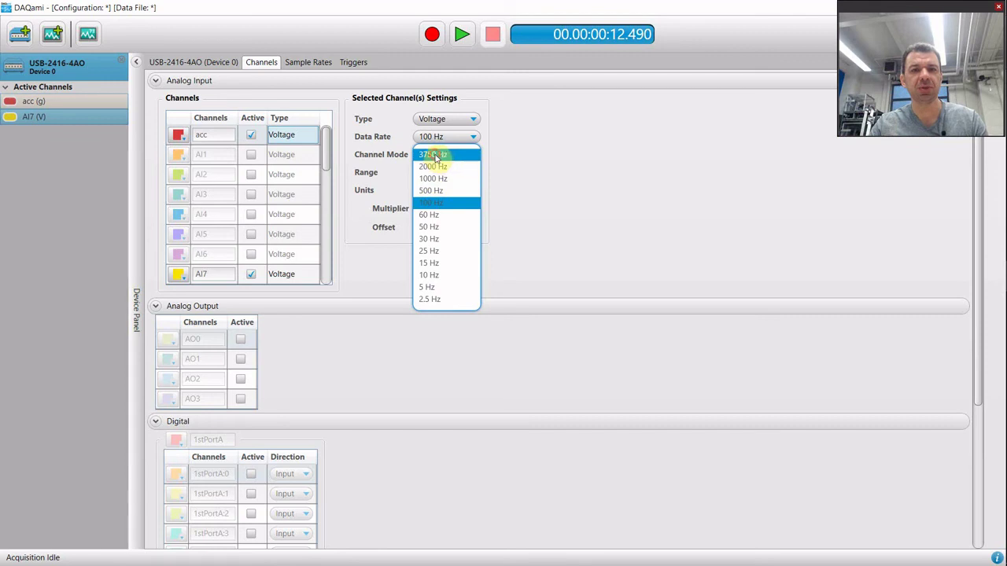
click(435, 156)
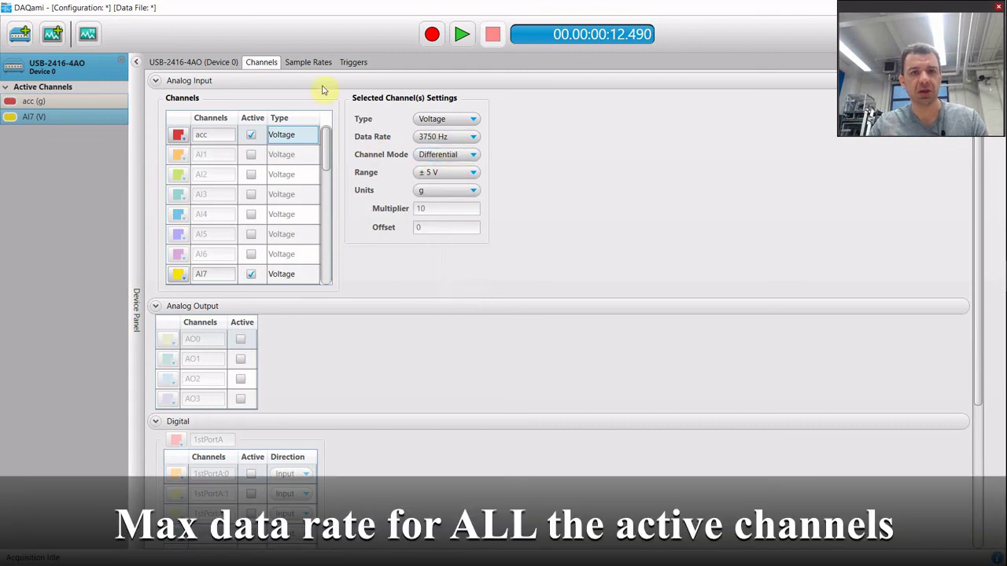
Check the analog sample rate limit, then select AI7 to show its ±20 V range in V
click(315, 63)
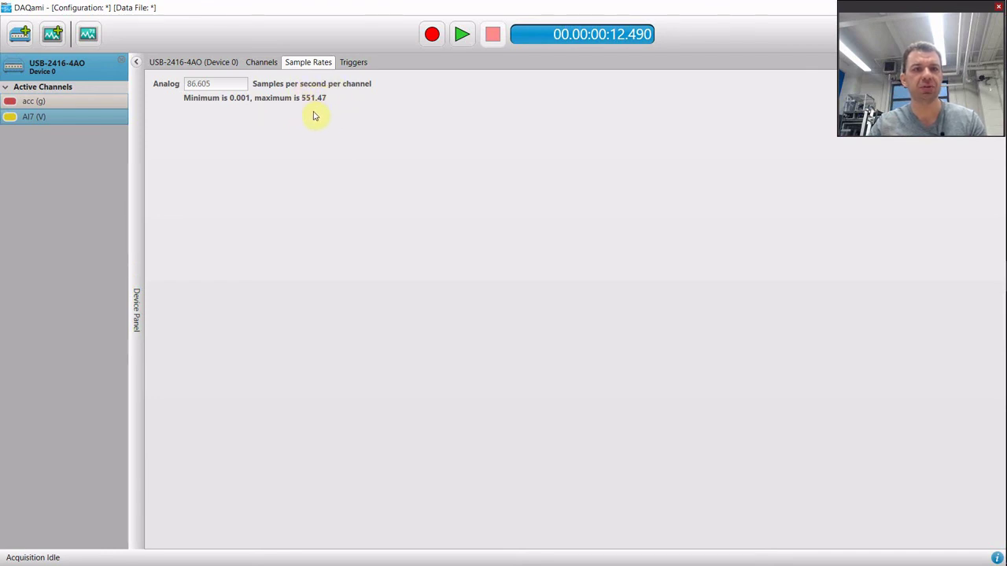
click(232, 84)
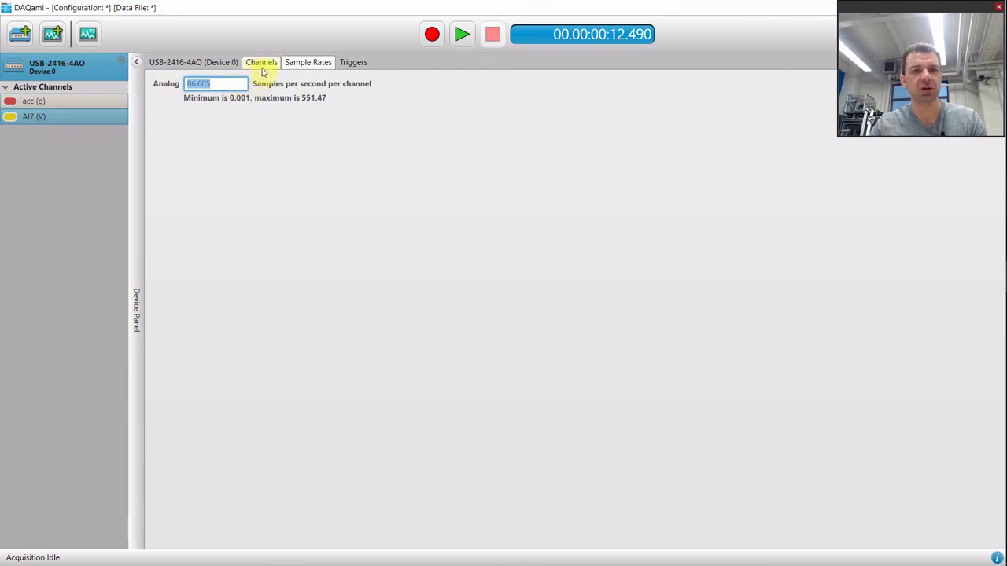
click(262, 68)
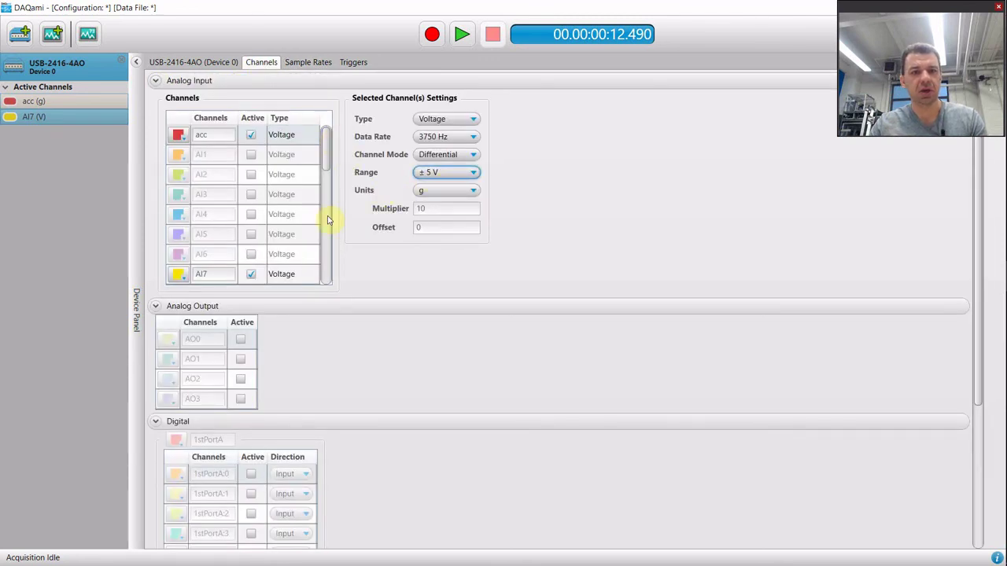
click(288, 275)
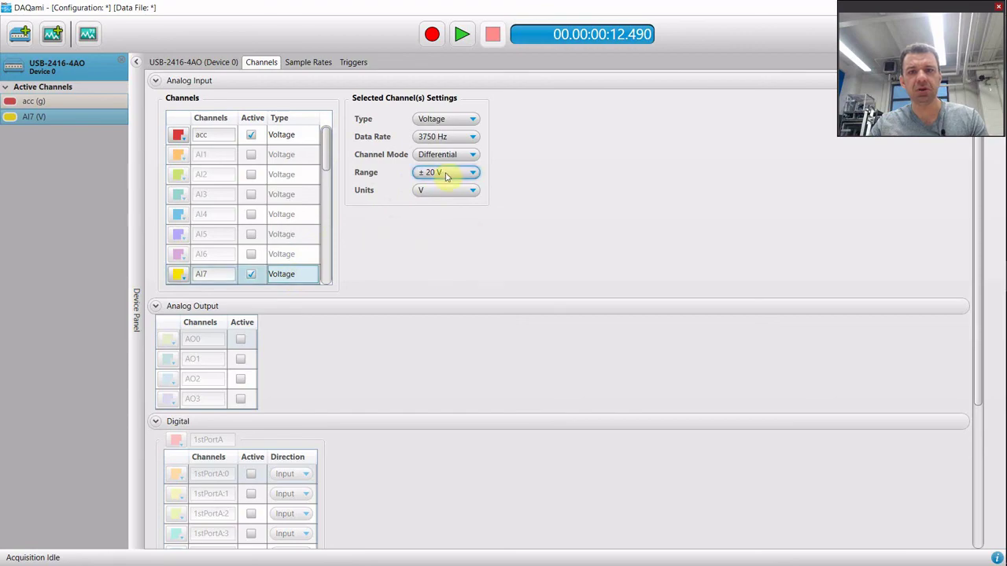